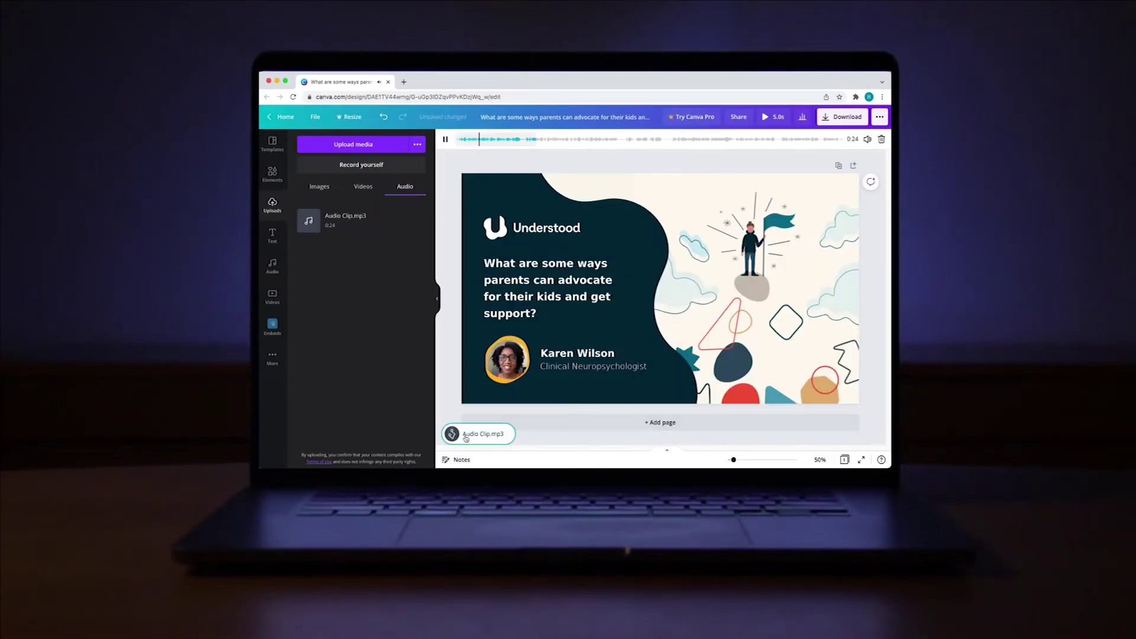
- Set the quote page's duration to 24 seconds to match the audio clip
{"action": "left_click", "coordinate": [454, 161]}
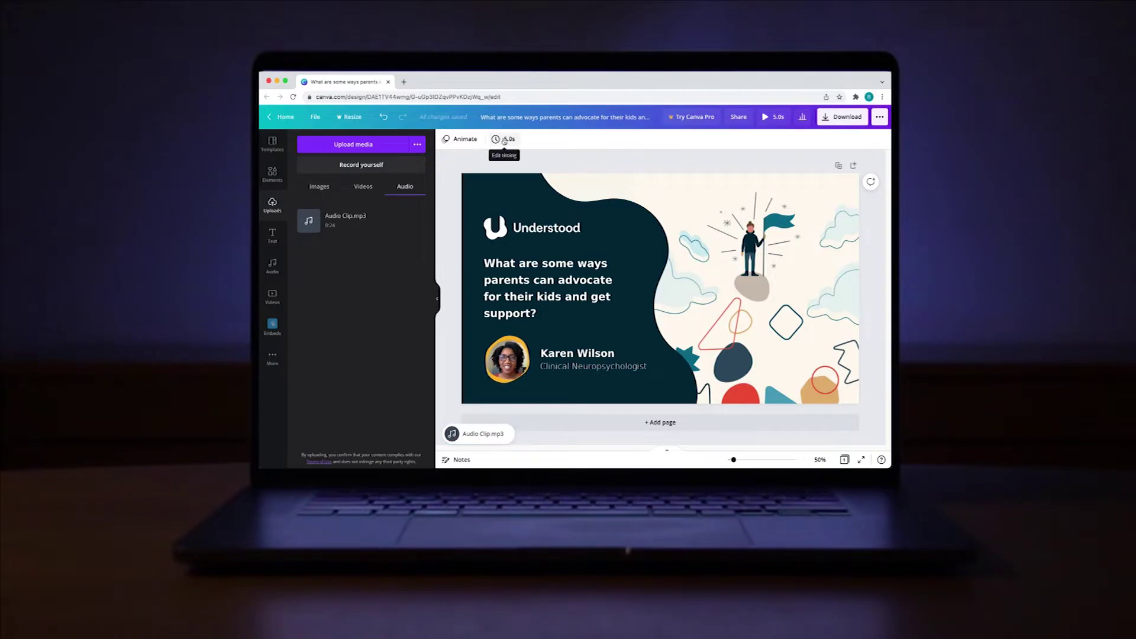
{"action": "left_click", "coordinate": [510, 140]}
{"action": "key", "text": "Return"}
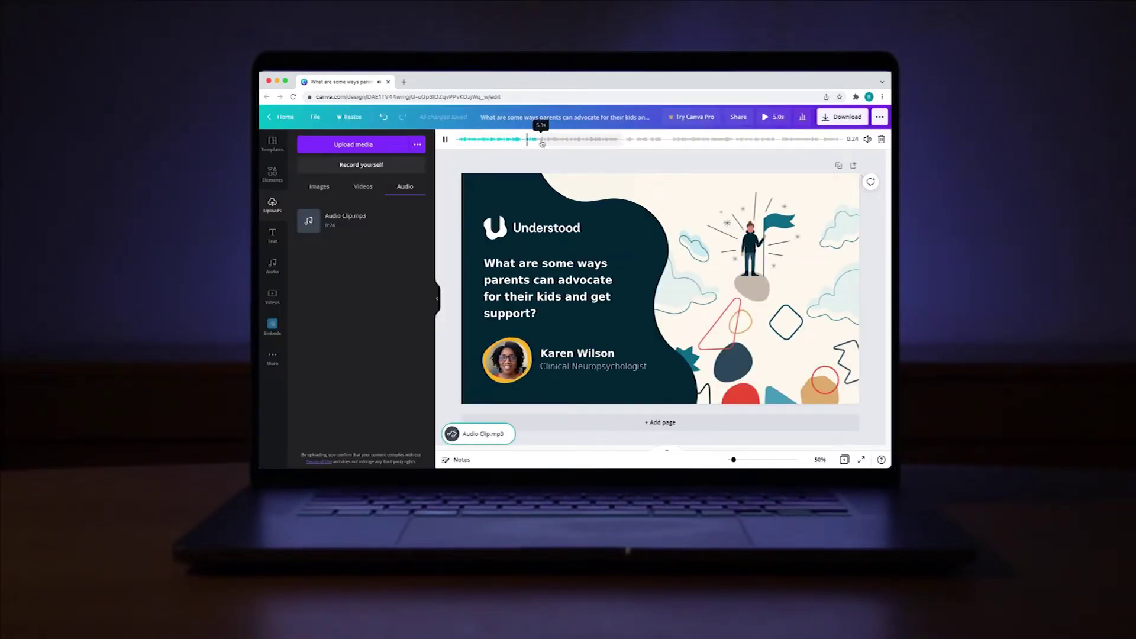
{"action": "left_click", "coordinate": [494, 161]}
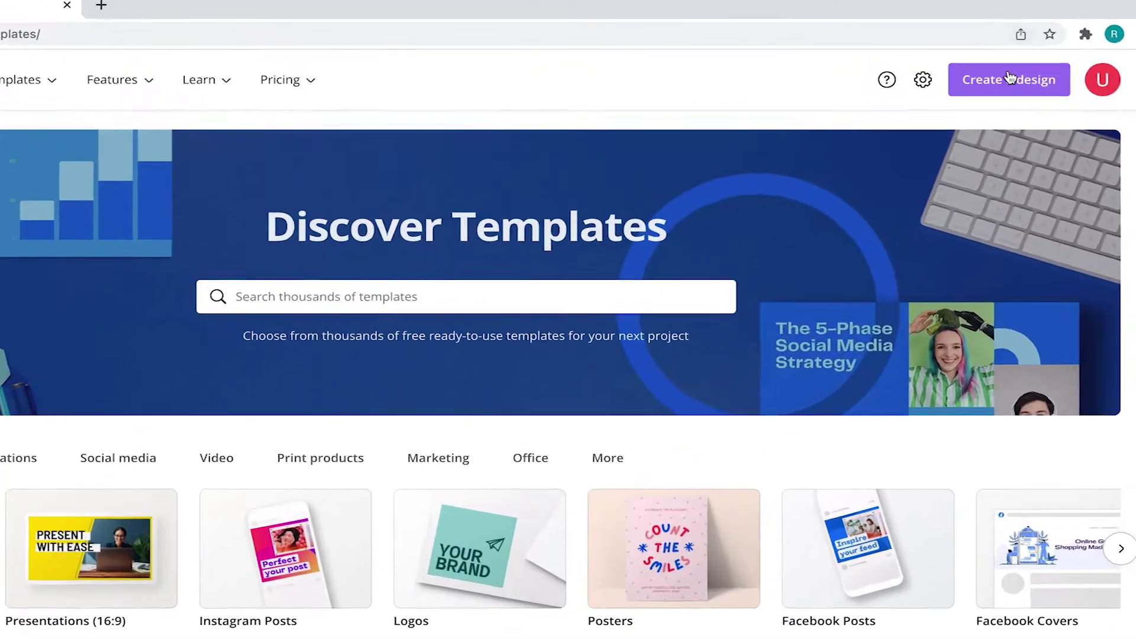
- Create a new custom-size blank design of 1920 × 1080 px
{"action": "left_click", "coordinate": [1012, 77]}
{"action": "left_click", "coordinate": [954, 152]}
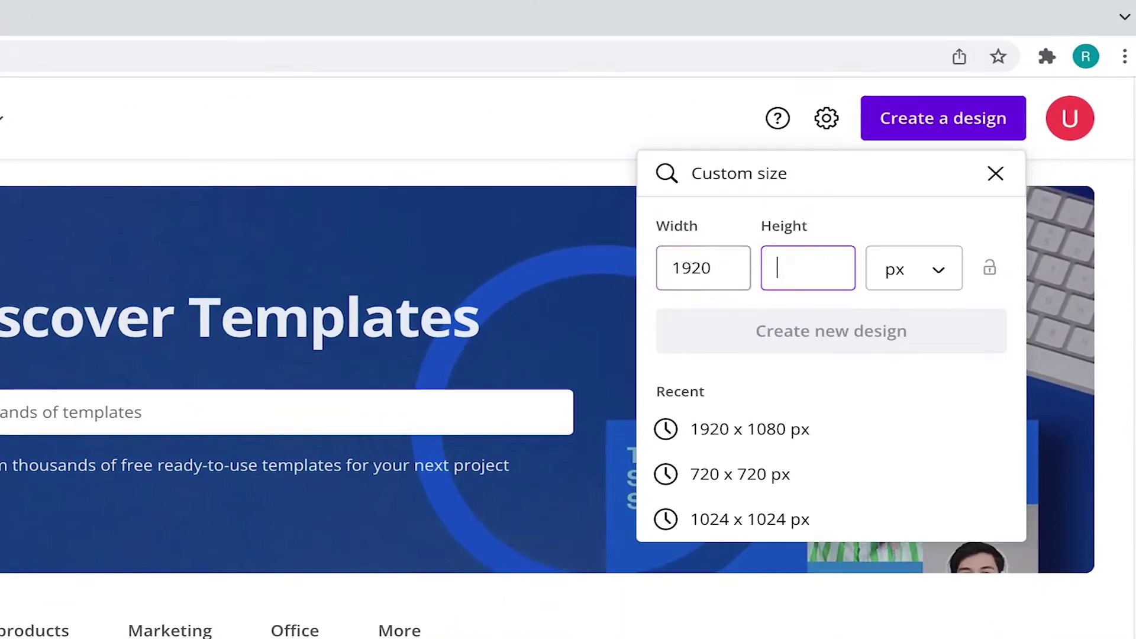
{"action": "type", "text": "1080"}
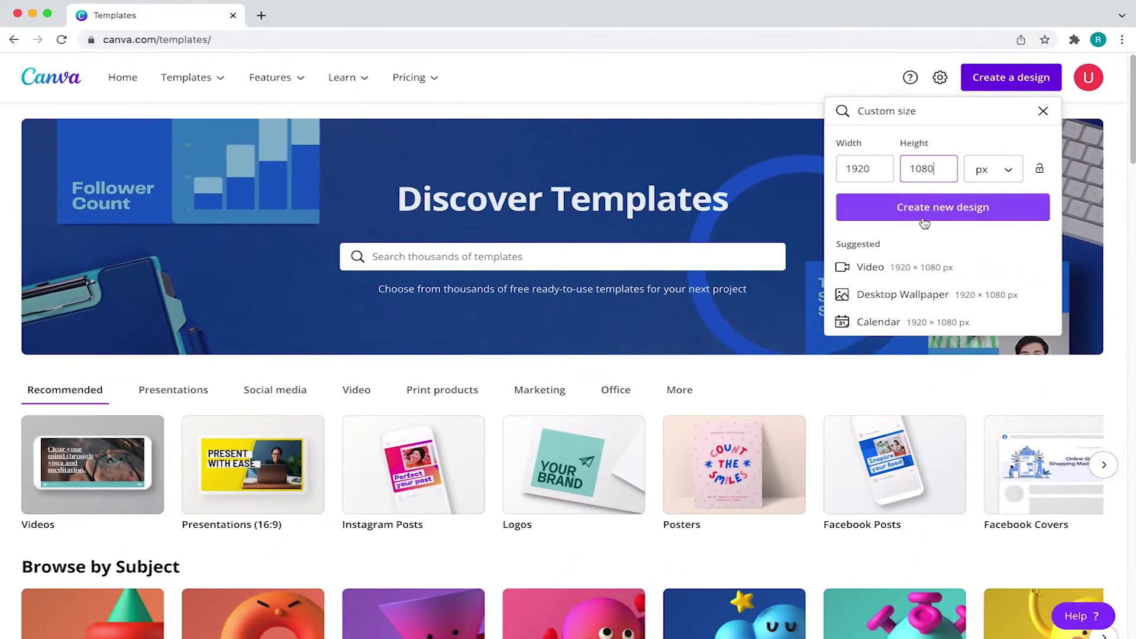
{"action": "left_click", "coordinate": [887, 333]}
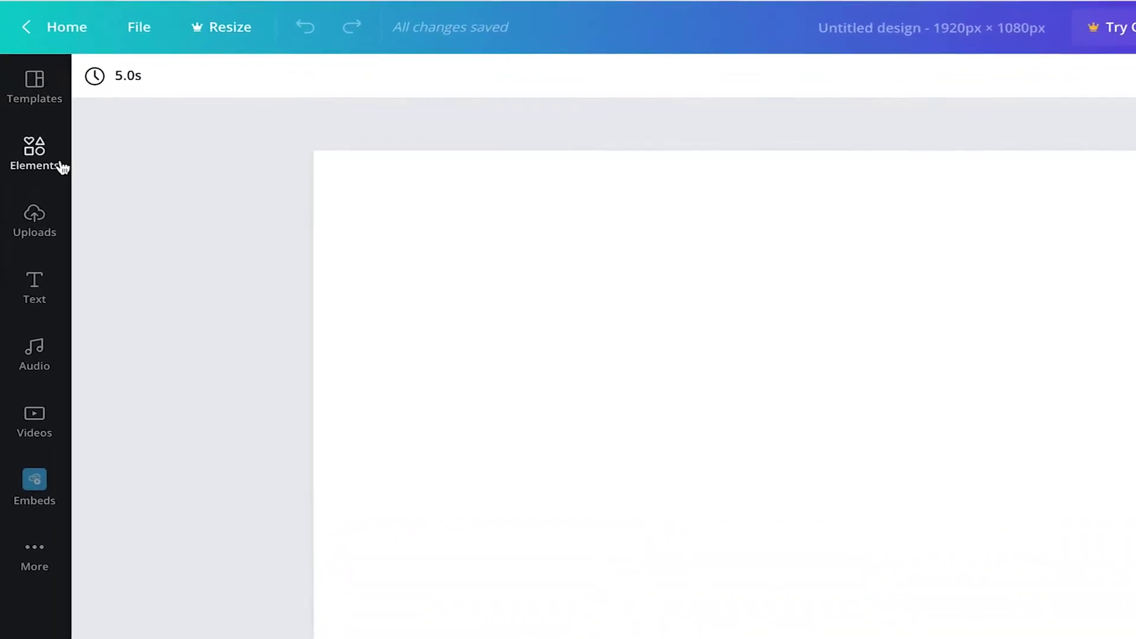
- Add a red blob from a 'blob' Elements search, enlarge it past the left edge and tilt it about 6°
{"action": "left_click", "coordinate": [62, 167]}
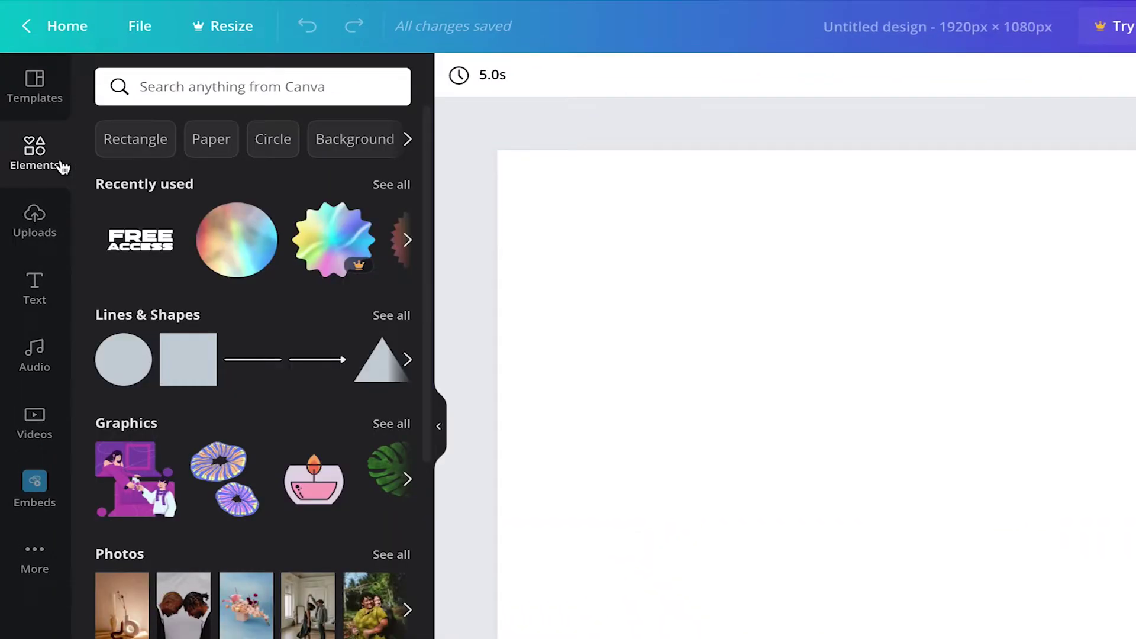
{"action": "left_click", "coordinate": [284, 95]}
{"action": "type", "text": "blob"}
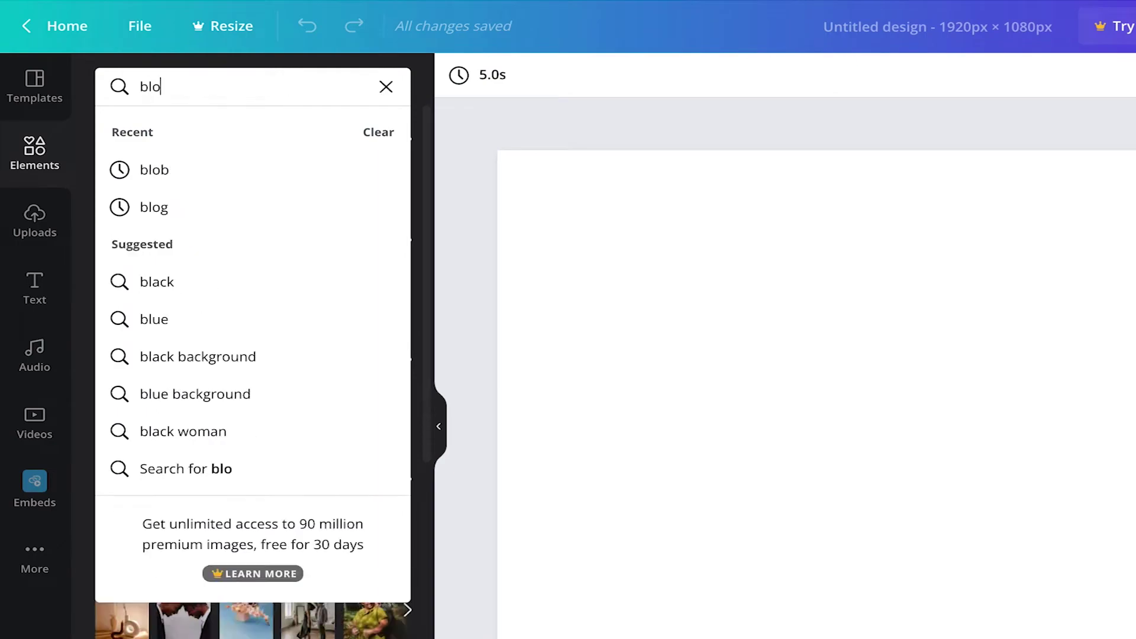
{"action": "key", "text": "Return"}
{"action": "scroll", "coordinate": [349, 364], "scroll_direction": "down", "scroll_amount": 3}
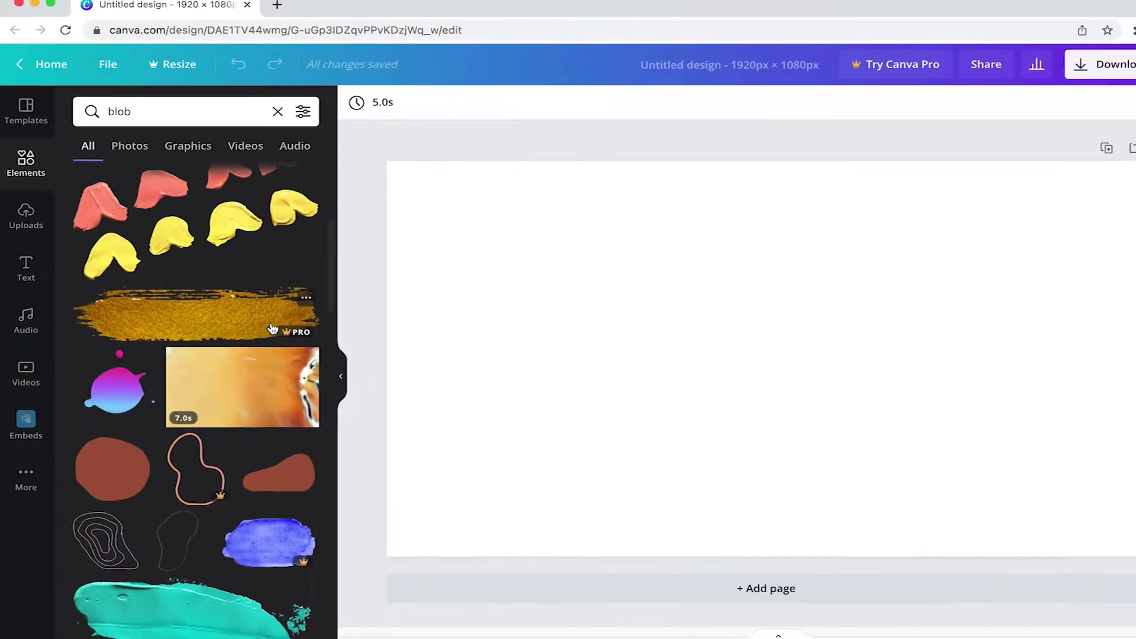
{"action": "scroll", "coordinate": [272, 328], "scroll_direction": "down", "scroll_amount": 10}
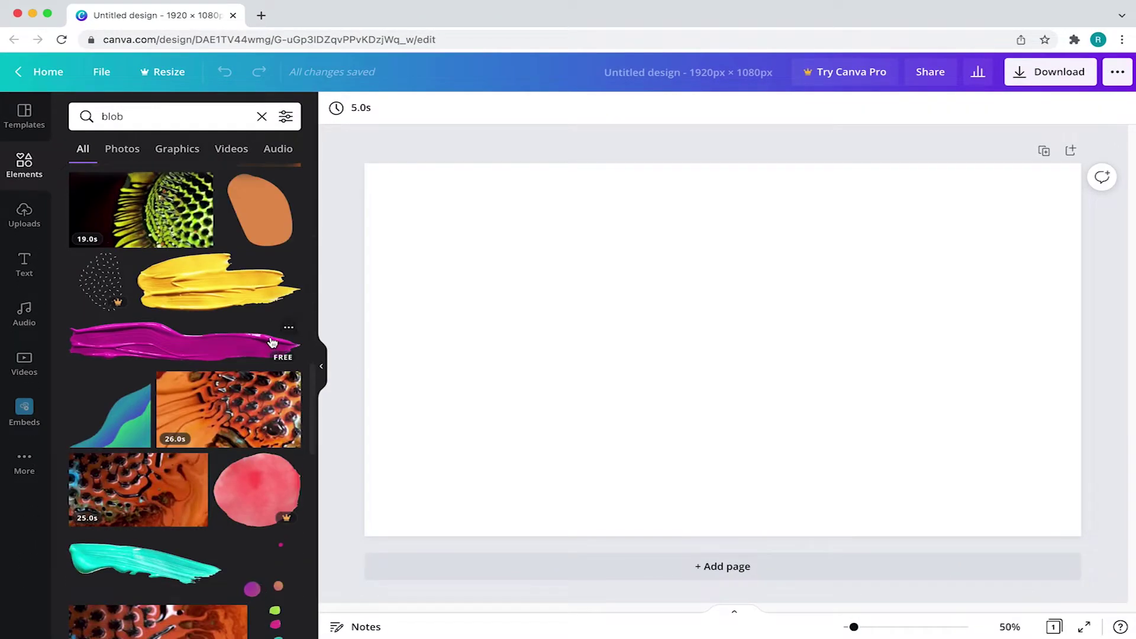
{"action": "scroll", "coordinate": [272, 343], "scroll_direction": "up", "scroll_amount": 5}
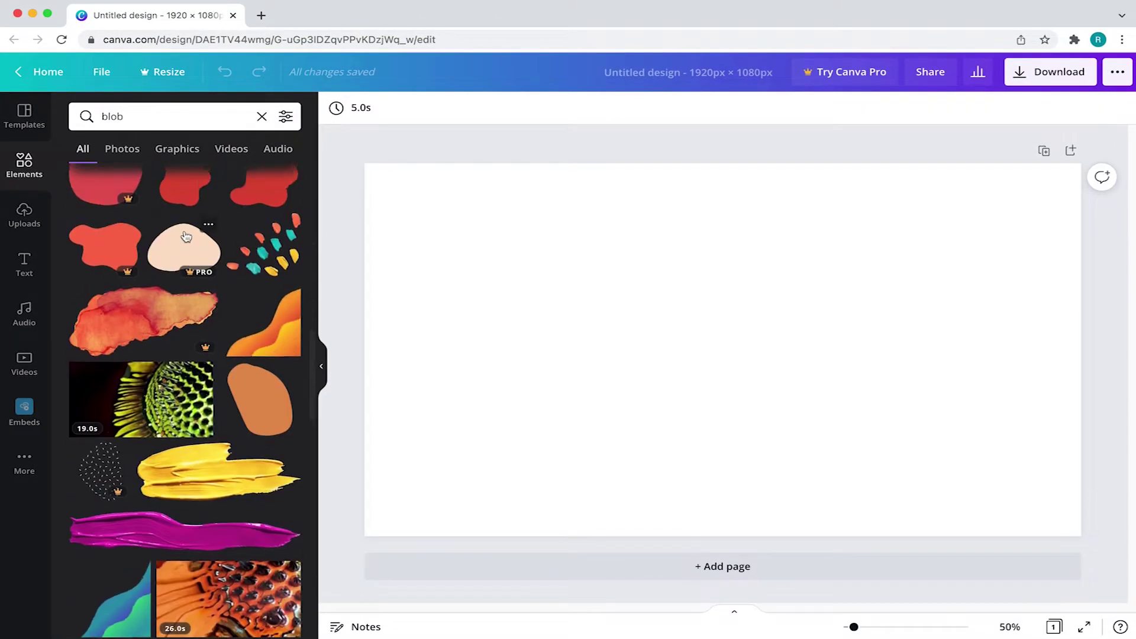
{"action": "left_click", "coordinate": [184, 251]}
{"action": "left_click_drag", "start_coordinate": [666, 275], "coordinate": [431, 165]}
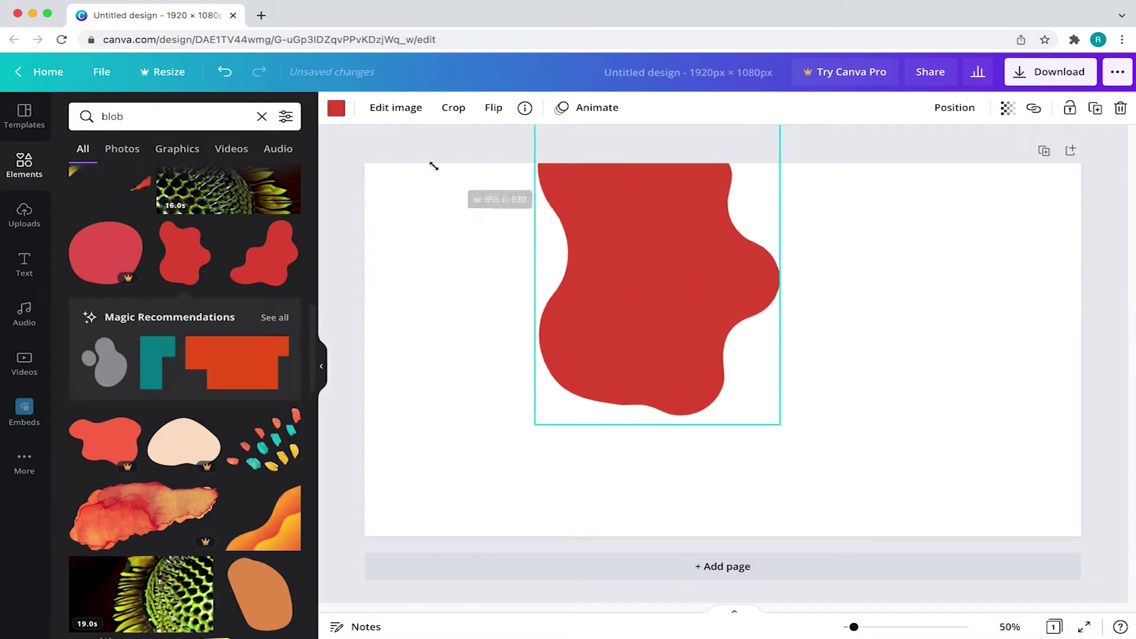
{"action": "left_click_drag", "start_coordinate": [783, 419], "coordinate": [821, 511]}
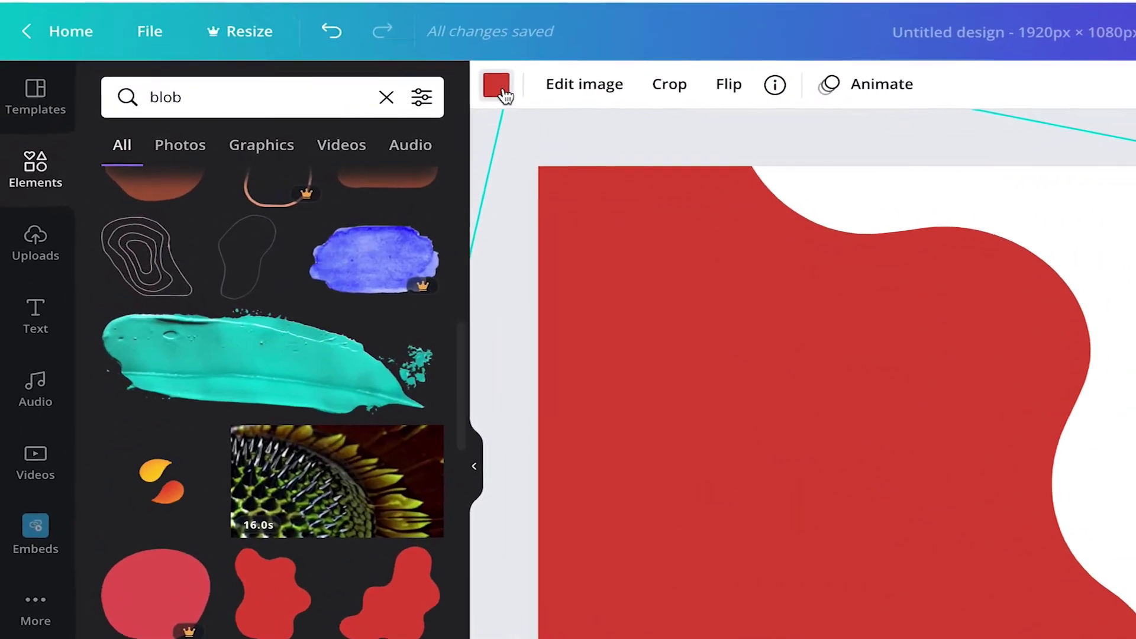
- Change the blob's fill to the custom colour #002839
{"action": "left_click", "coordinate": [336, 107]}
{"action": "left_click", "coordinate": [136, 193]}
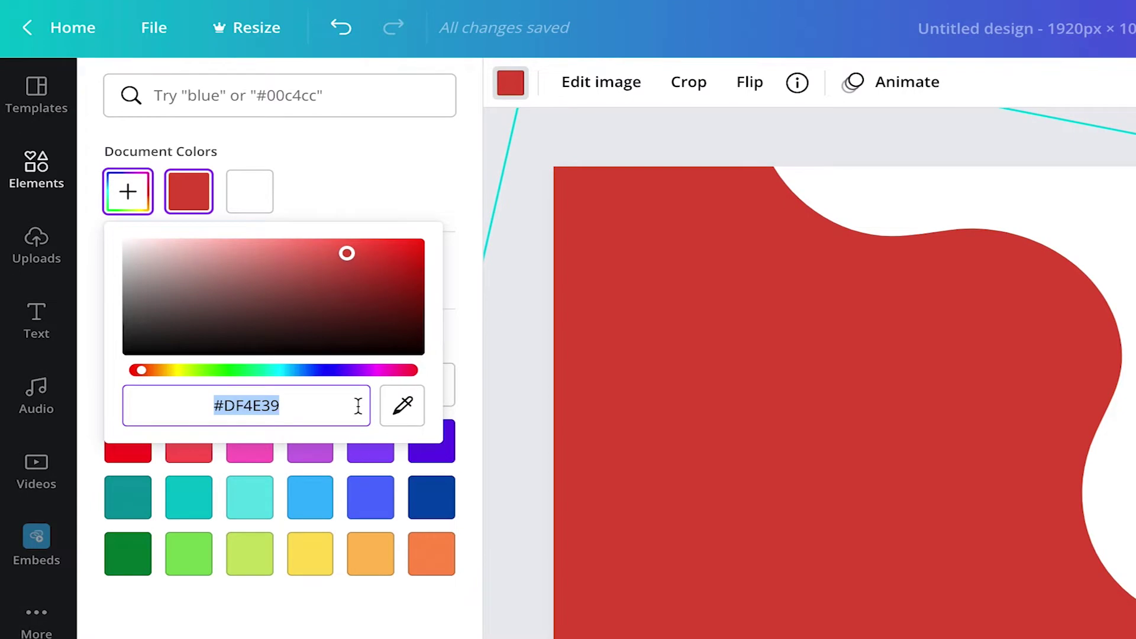
{"action": "type", "text": "#002839"}
{"action": "key", "text": "Return"}
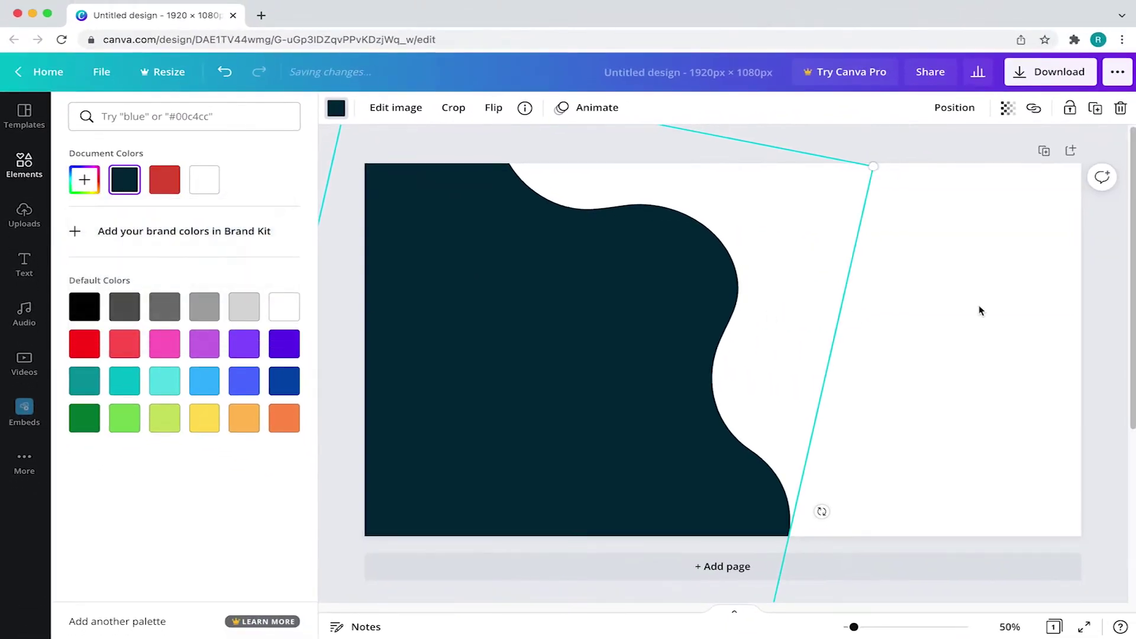
{"action": "key", "text": "Escape"}
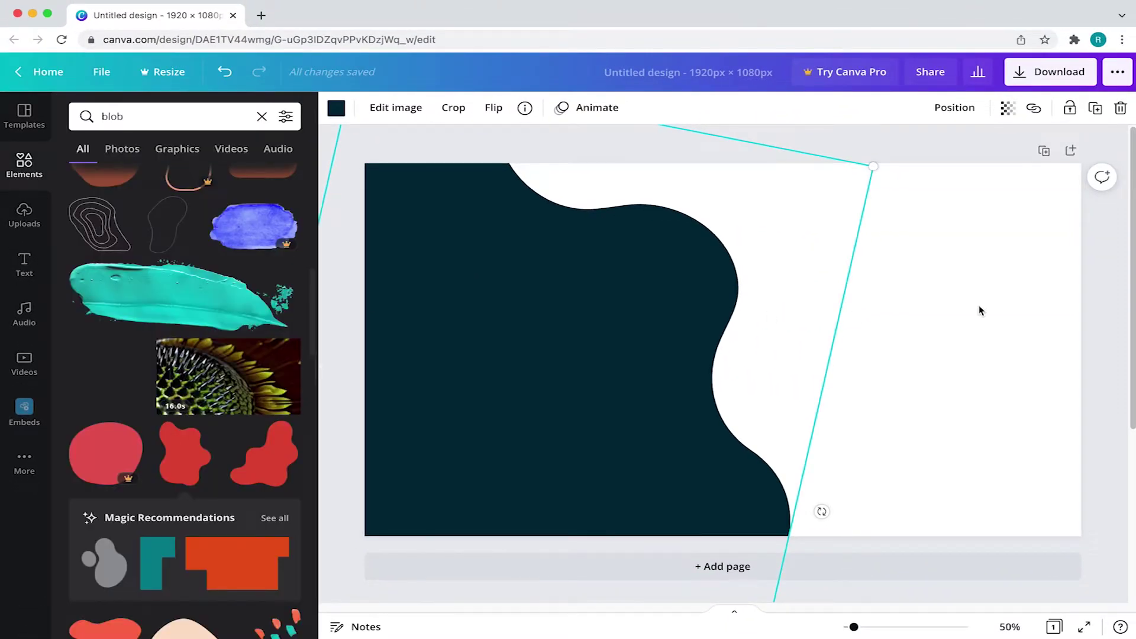
{"action": "left_click", "coordinate": [913, 265]}
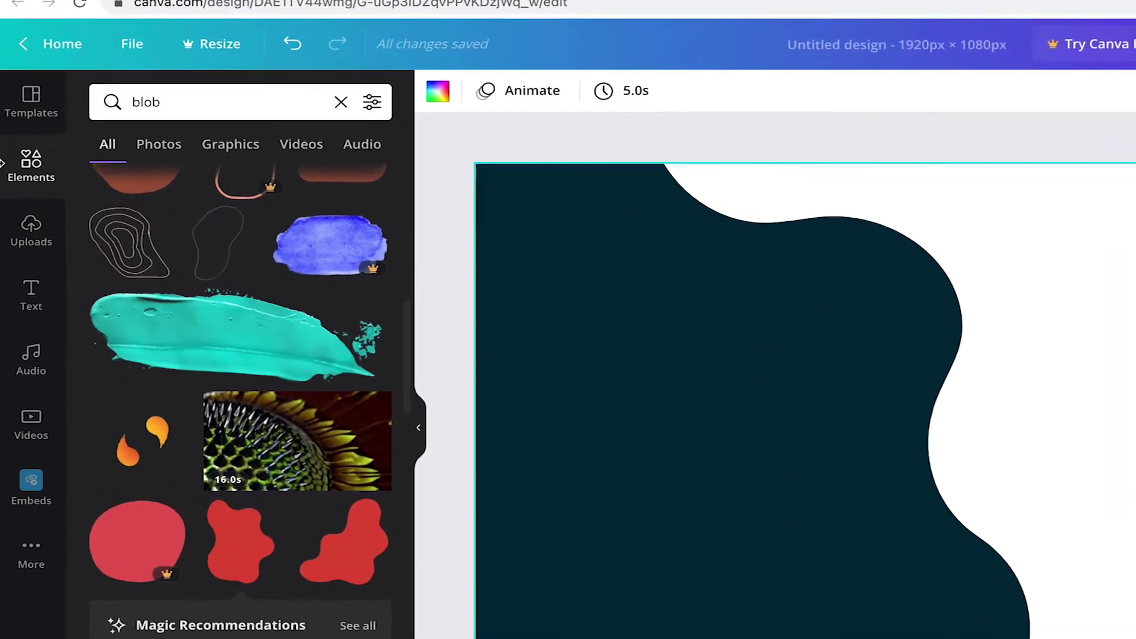
- Upload the Understood logo, then shrink it into the blob's upper-left corner
{"action": "left_click", "coordinate": [31, 228]}
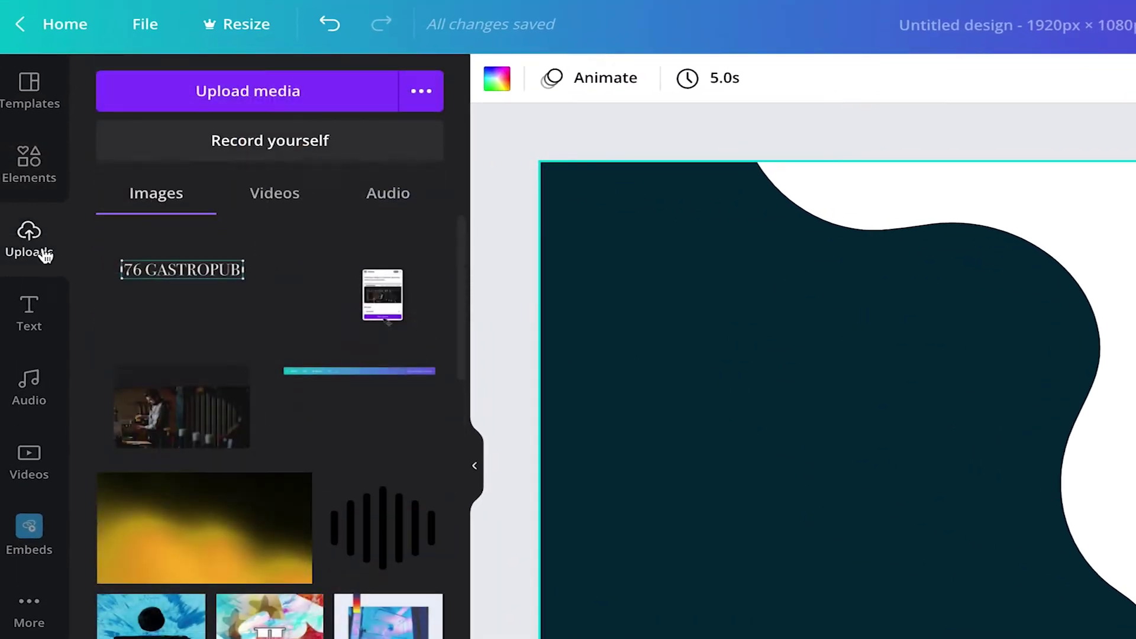
{"action": "left_click", "coordinate": [292, 95]}
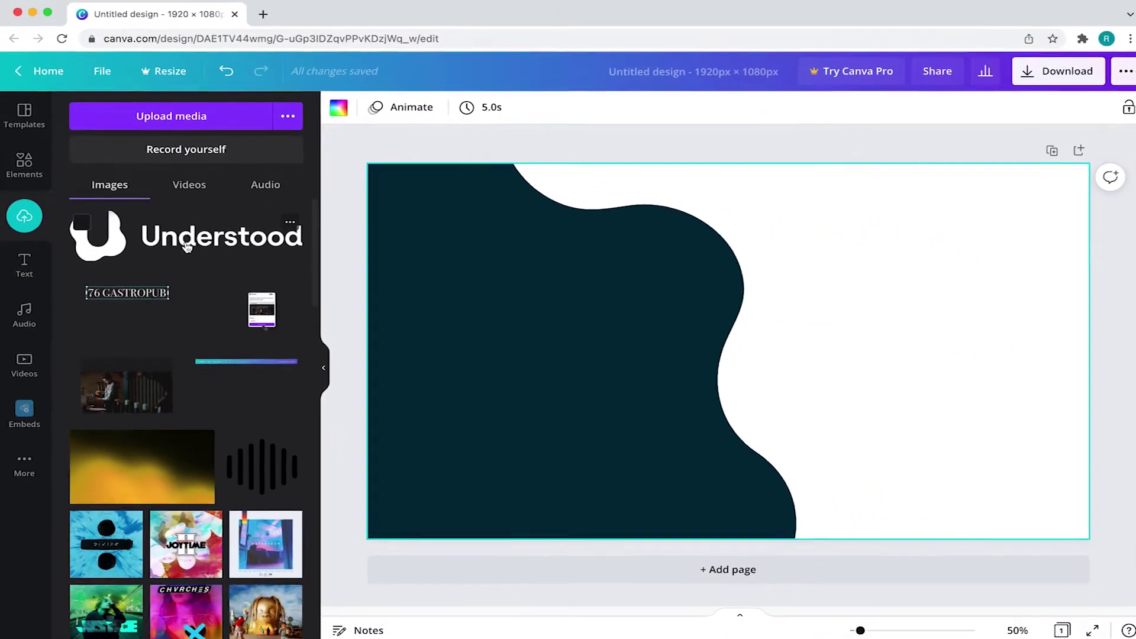
{"action": "left_click", "coordinate": [347, 303]}
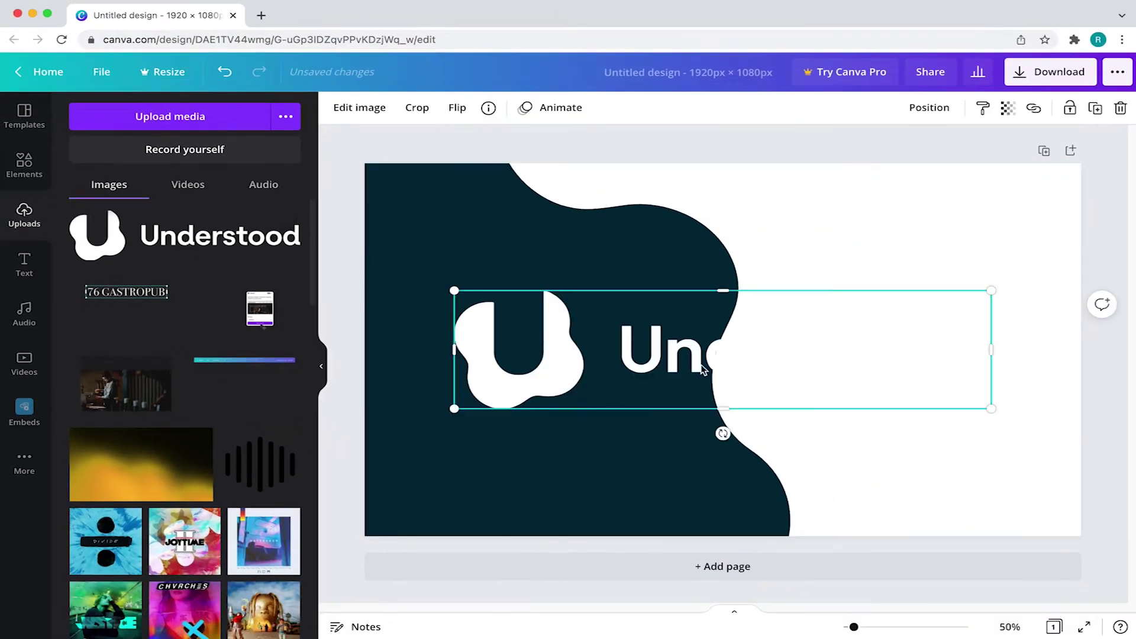
{"action": "left_click_drag", "start_coordinate": [990, 408], "coordinate": [647, 331]}
{"action": "left_click_drag", "start_coordinate": [550, 311], "coordinate": [494, 243]}
{"action": "left_click_drag", "start_coordinate": [594, 262], "coordinate": [561, 261]}
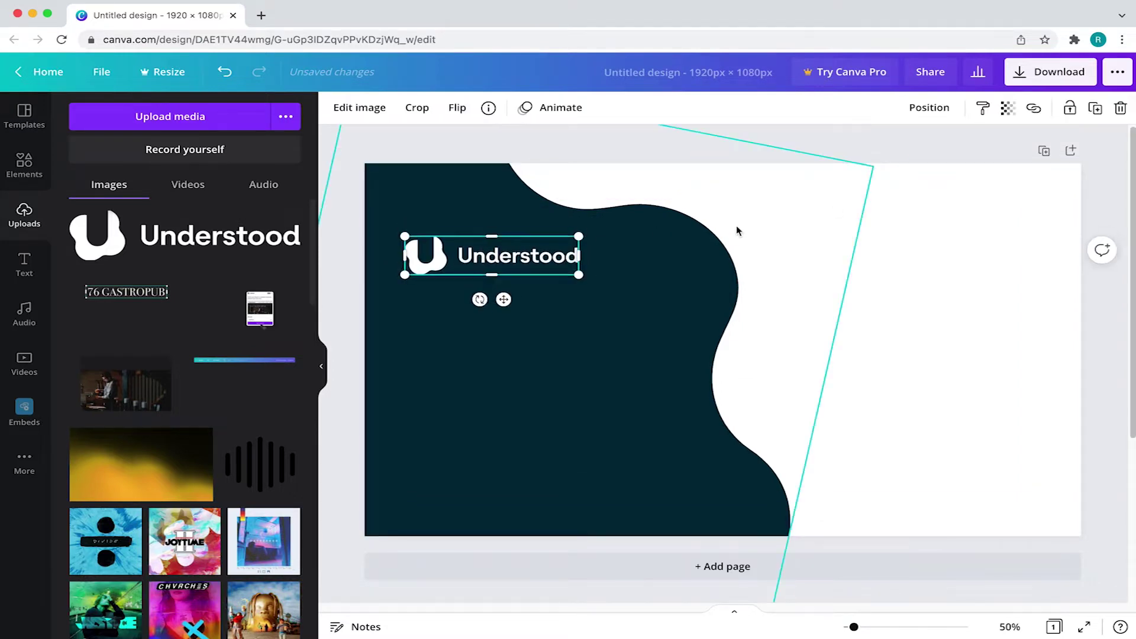
{"action": "left_click", "coordinate": [898, 272]}
{"action": "left_click", "coordinate": [642, 297]}
{"action": "left_click", "coordinate": [888, 285]}
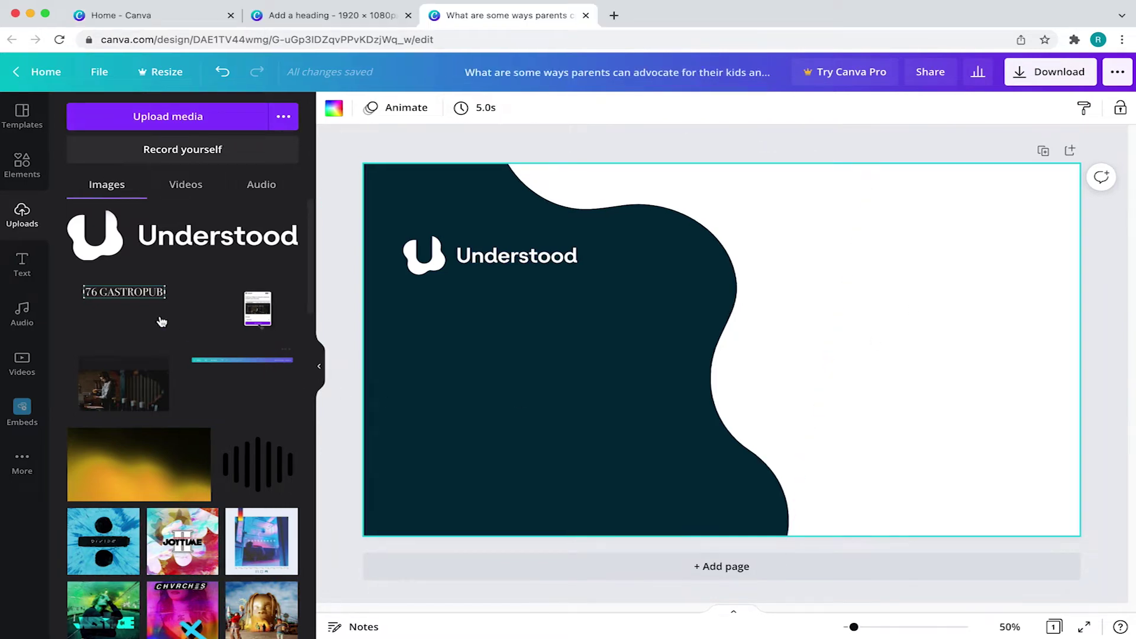
- Add a heading with the parents' advocacy question in white DejaVu Sans Bold
{"action": "left_click", "coordinate": [23, 261]}
{"action": "left_click", "coordinate": [169, 180]}
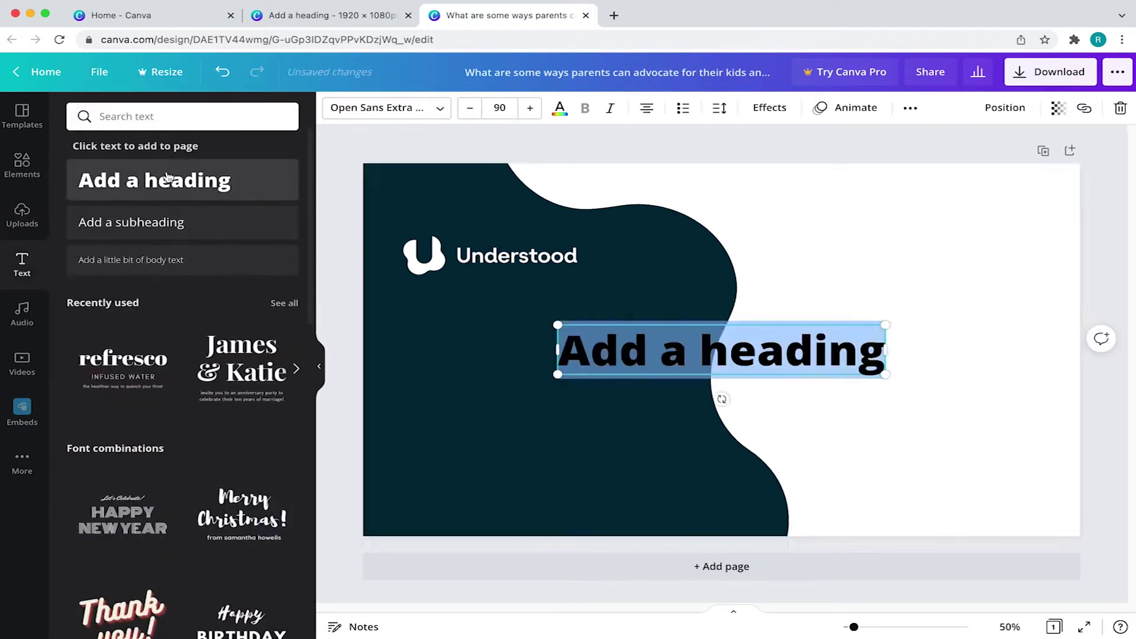
{"action": "left_click", "coordinate": [411, 106]}
{"action": "type", "text": "deja"}
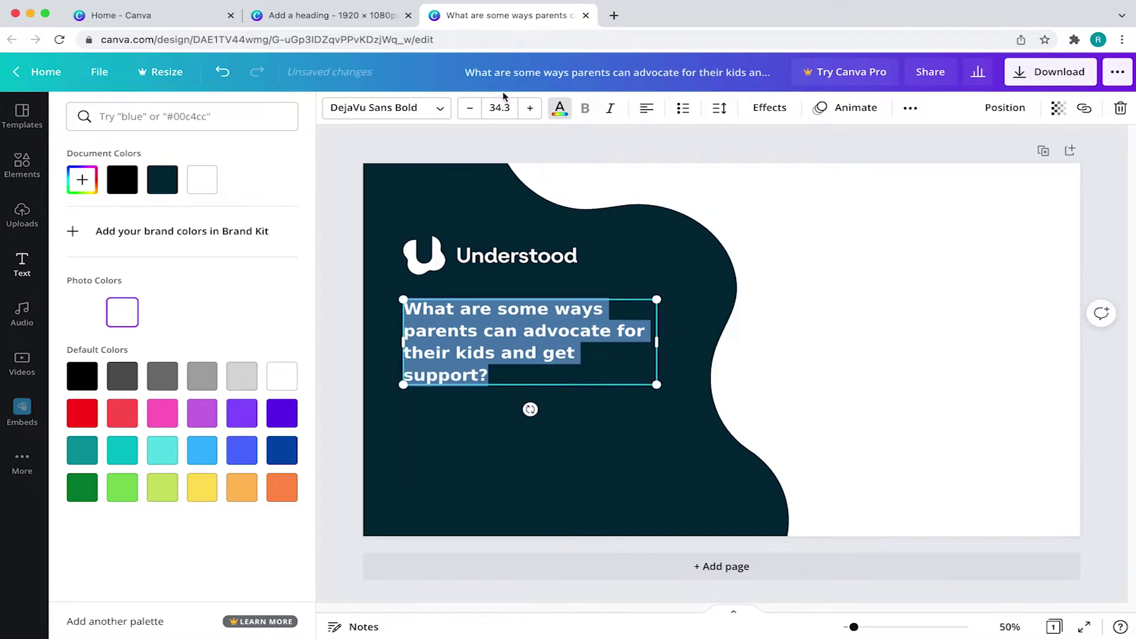
- Set the question's line spacing to 1.52
{"action": "left_click", "coordinate": [719, 107]}
{"action": "left_click_drag", "start_coordinate": [852, 183], "coordinate": [861, 187]}
{"action": "key", "text": "Escape"}
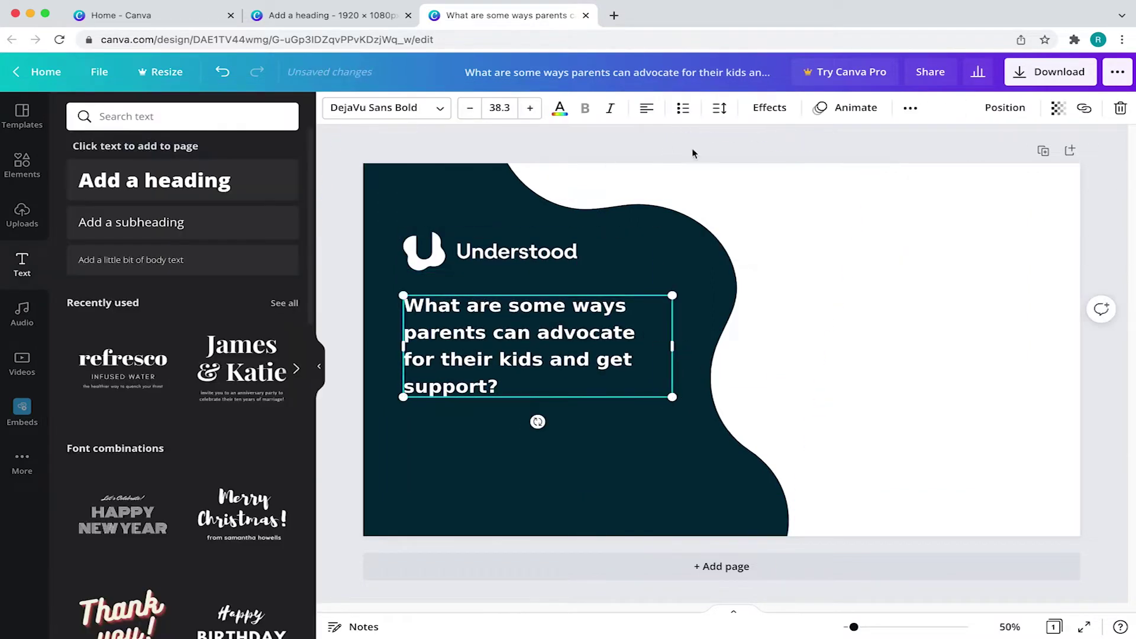
{"action": "left_click", "coordinate": [779, 147]}
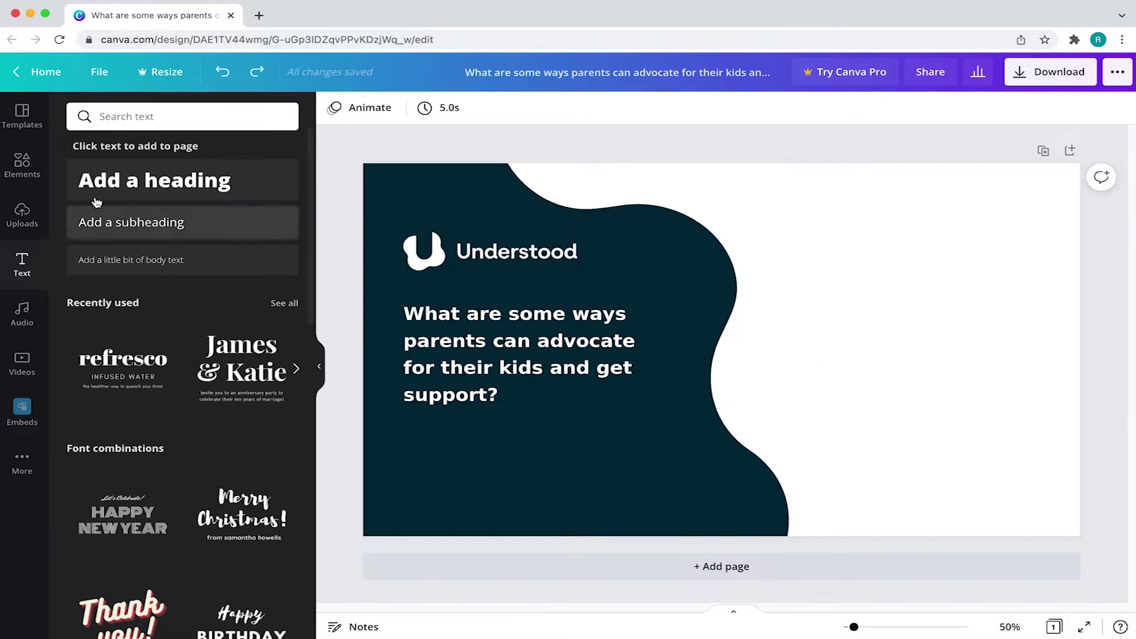
- Search 'blob' with filters applied and place an orange blob at the panel's bottom-left
{"action": "left_click", "coordinate": [23, 170]}
{"action": "type", "text": "blob"}
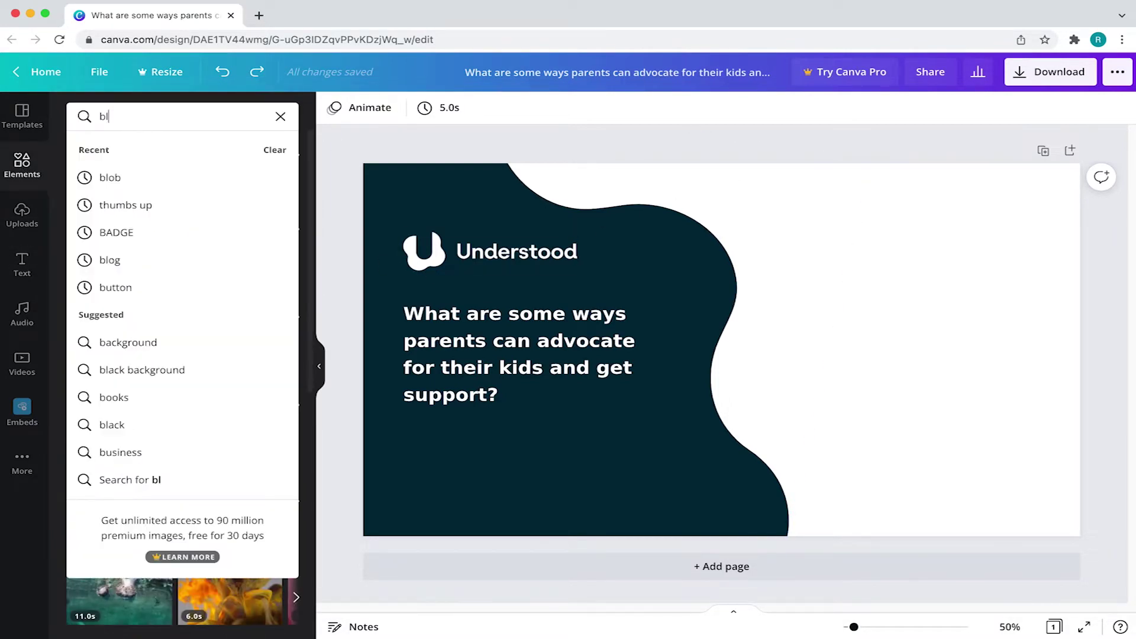
{"action": "key", "text": "Return"}
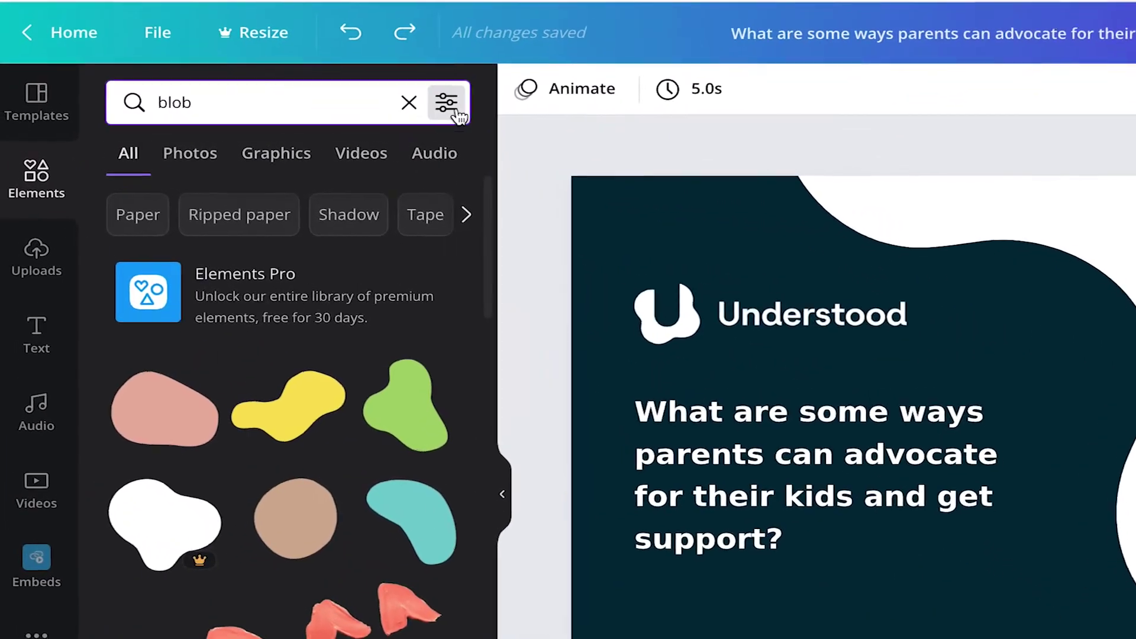
{"action": "left_click", "coordinate": [283, 116]}
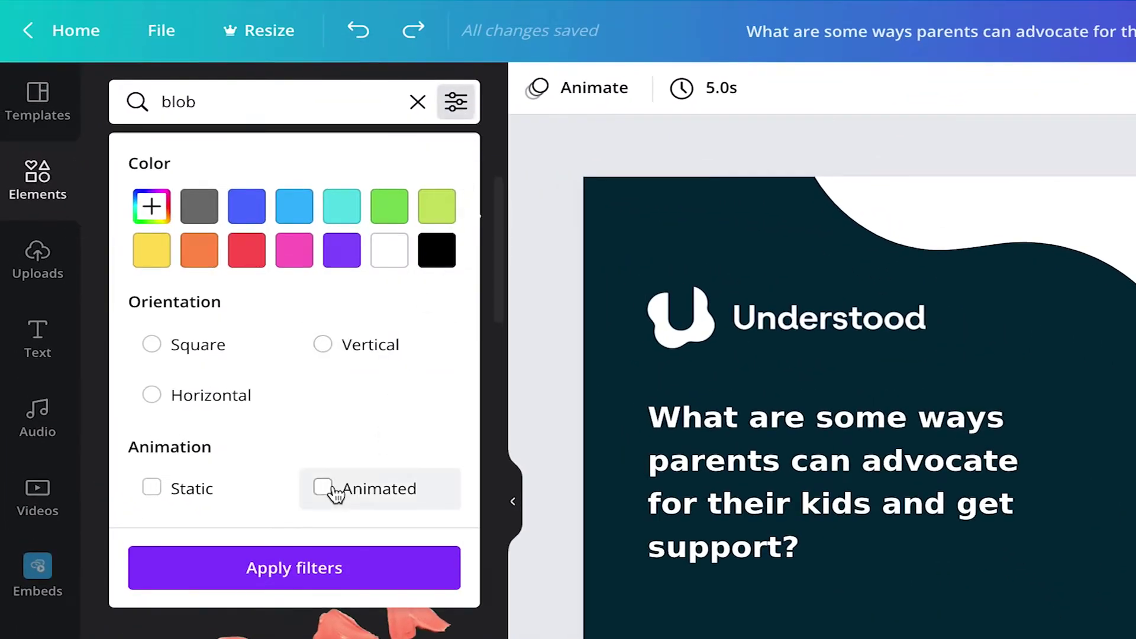
{"action": "left_click", "coordinate": [342, 562]}
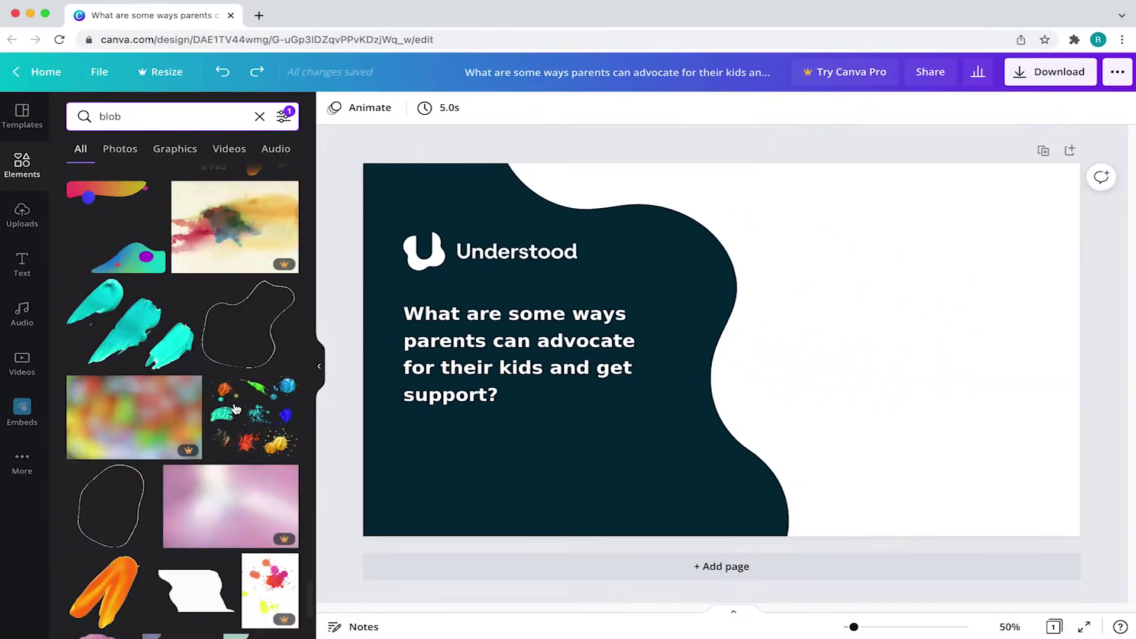
{"action": "scroll", "coordinate": [243, 400], "scroll_direction": "down", "scroll_amount": 5}
{"action": "left_click_drag", "start_coordinate": [103, 335], "coordinate": [445, 467]}
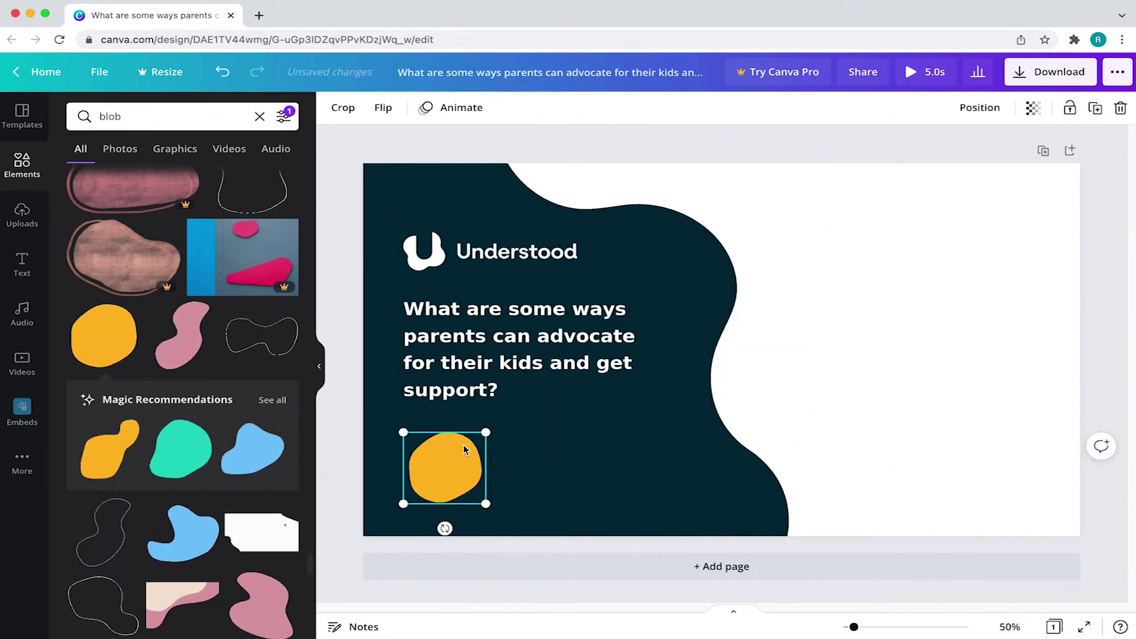
{"action": "left_click", "coordinate": [848, 382]}
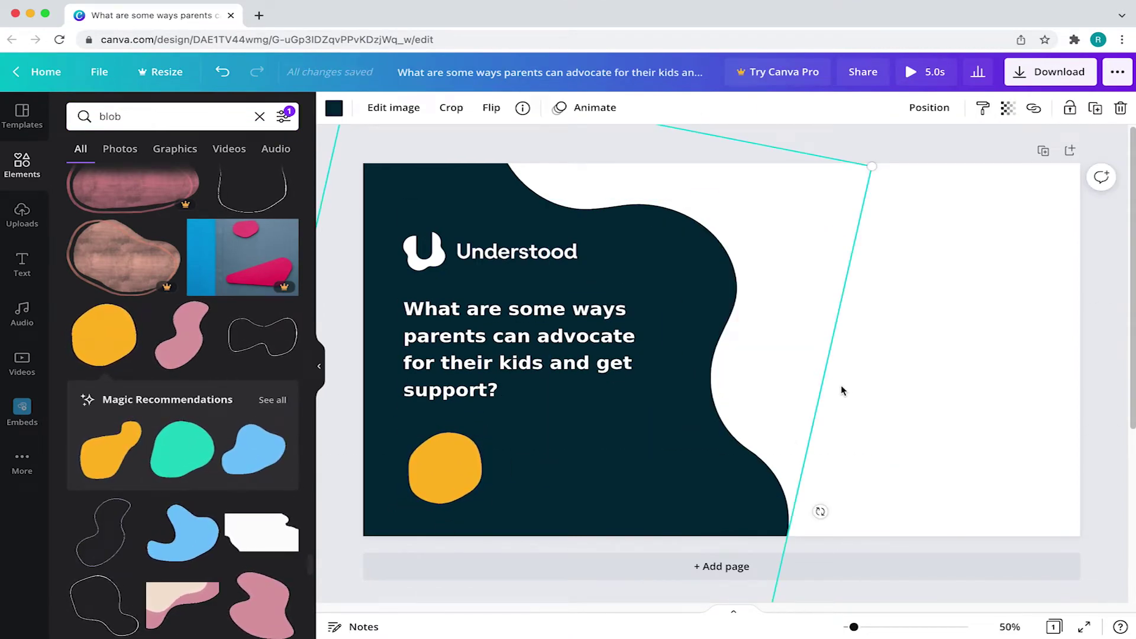
{"action": "left_click", "coordinate": [260, 116]}
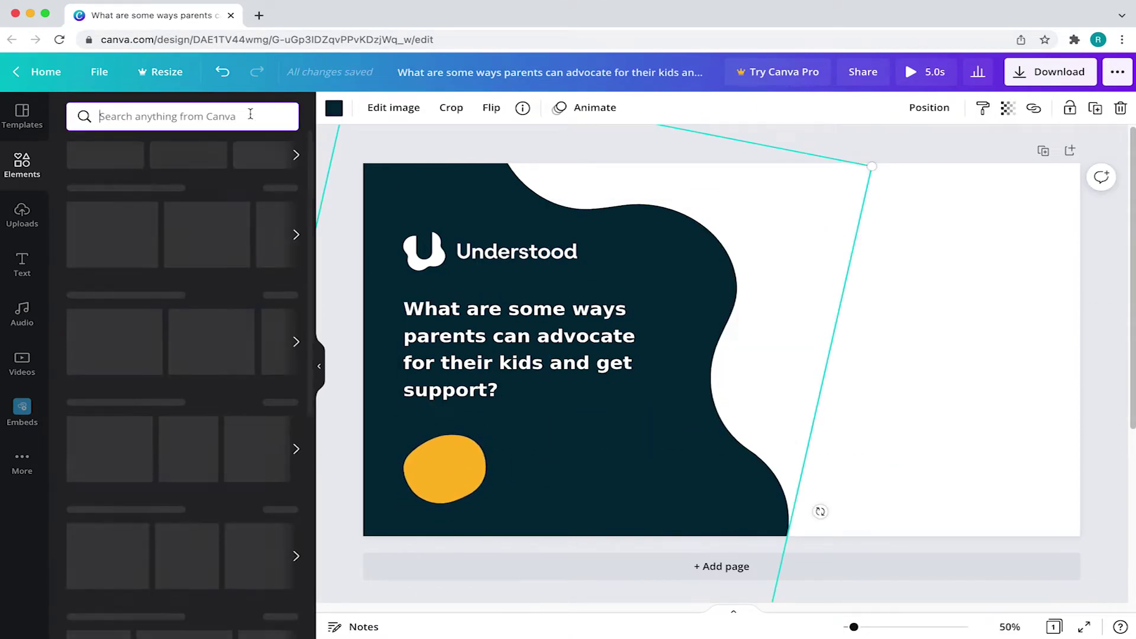
- Add a round frame from a 'frame' search and fit it onto the orange blob
{"action": "left_click", "coordinate": [178, 116]}
{"action": "type", "text": "frame"}
{"action": "key", "text": "Return"}
{"action": "scroll", "coordinate": [184, 385], "scroll_direction": "down", "scroll_amount": 6}
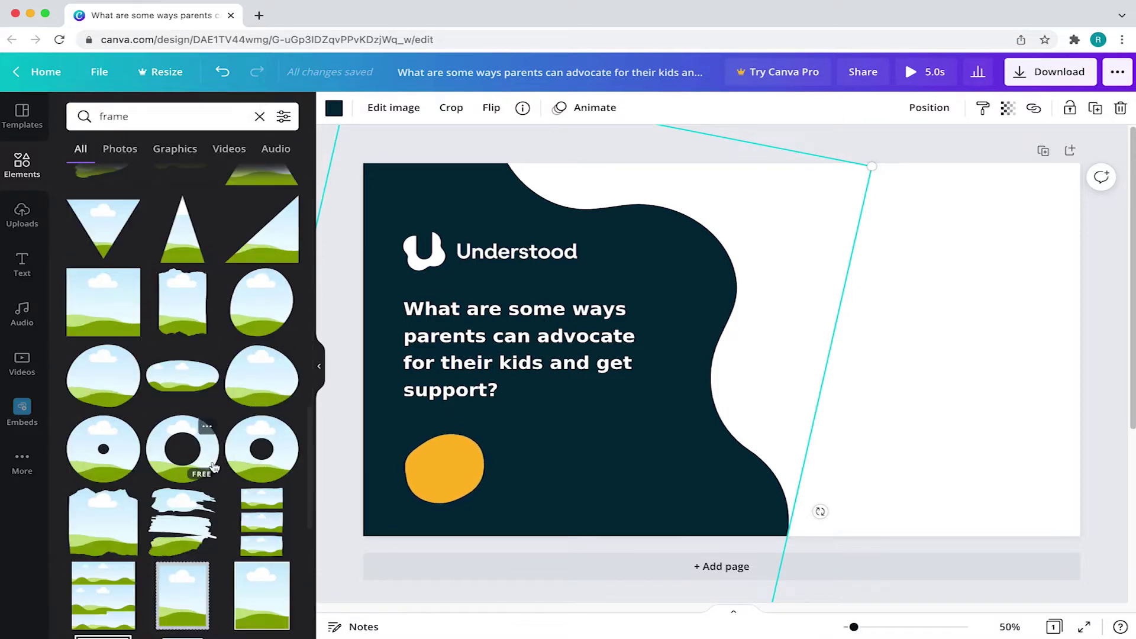
{"action": "left_click", "coordinate": [261, 376]}
{"action": "left_click_drag", "start_coordinate": [763, 314], "coordinate": [732, 346]}
{"action": "left_click_drag", "start_coordinate": [670, 397], "coordinate": [445, 464]}
{"action": "left_click_drag", "start_coordinate": [490, 500], "coordinate": [487, 502]}
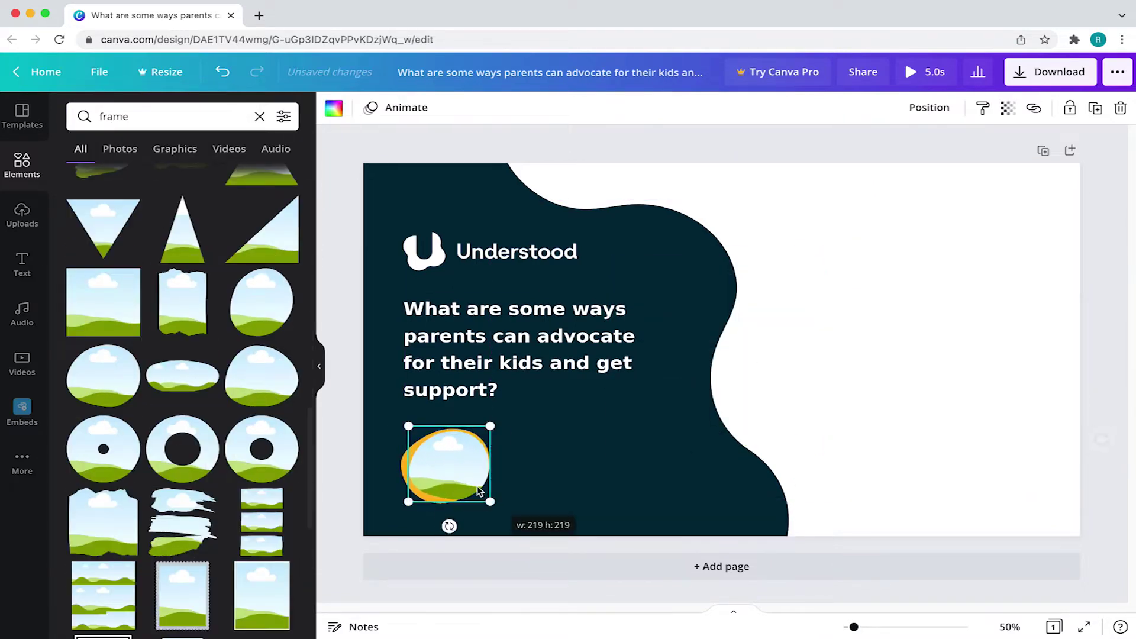
- Drop the uploaded speaker headshot into the round frame and adjust its crop
{"action": "left_click", "coordinate": [22, 213]}
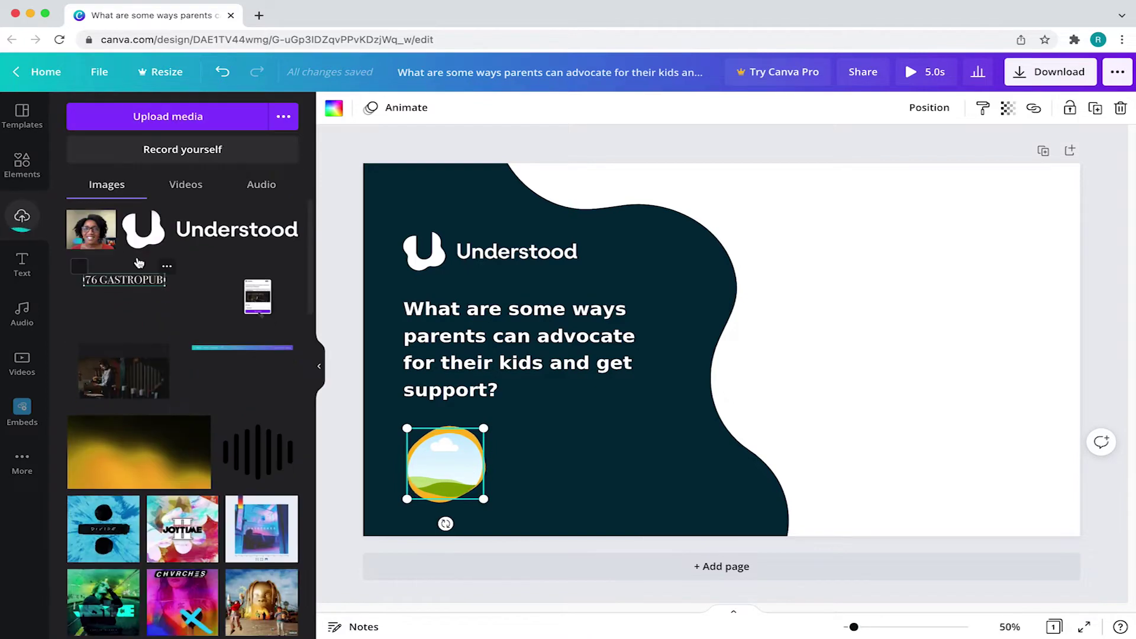
{"action": "left_click_drag", "start_coordinate": [91, 229], "coordinate": [445, 464]}
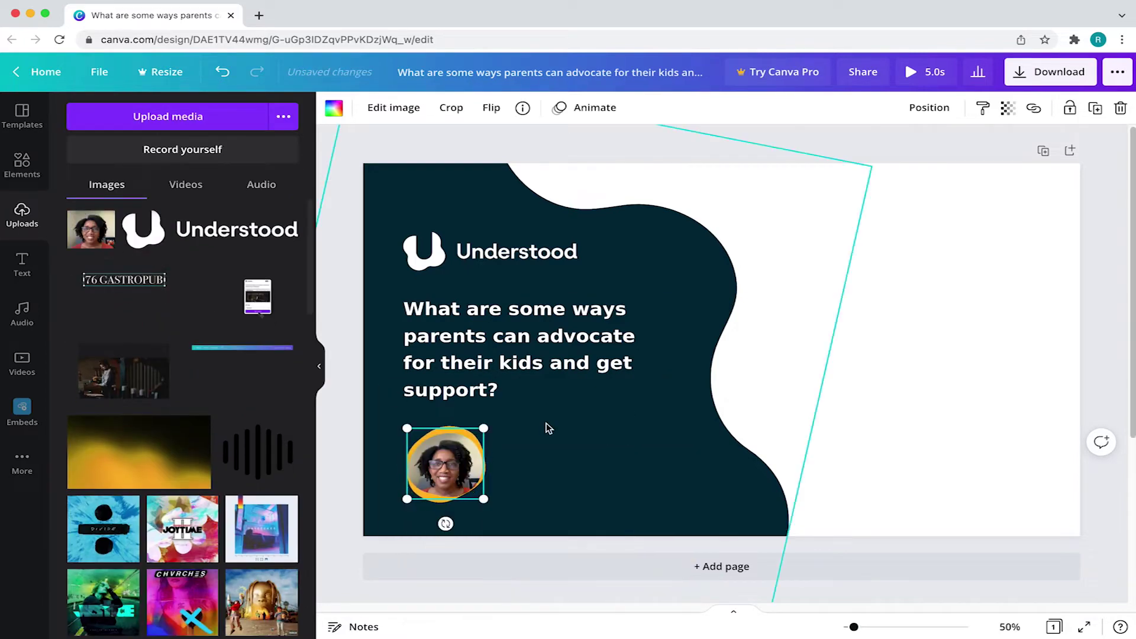
{"action": "double_click", "coordinate": [479, 444]}
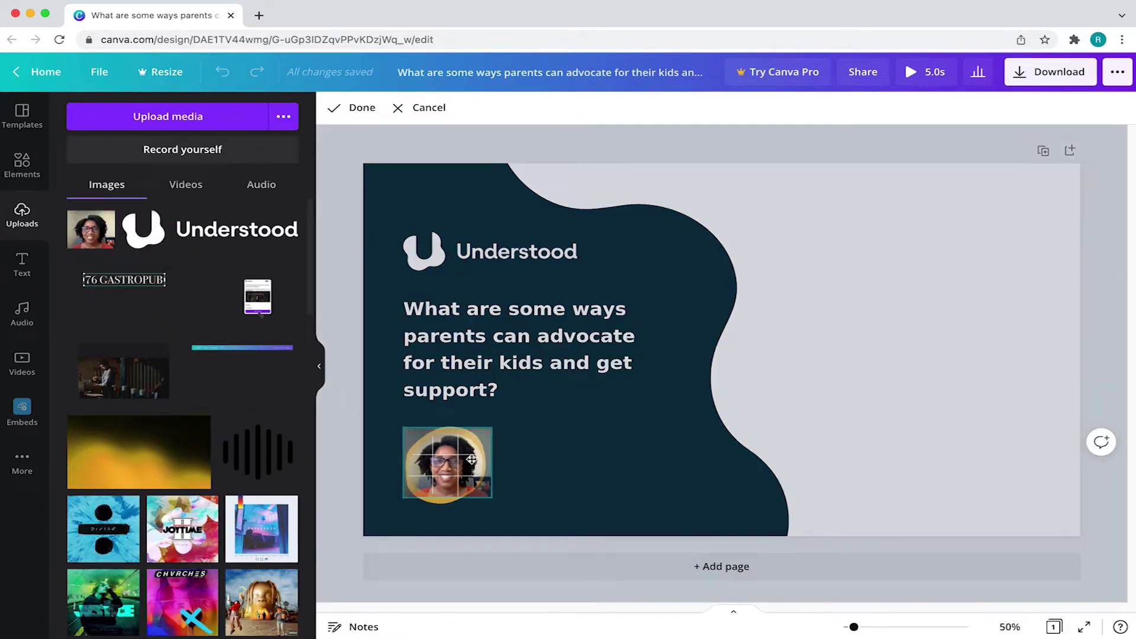
{"action": "left_click", "coordinate": [874, 396]}
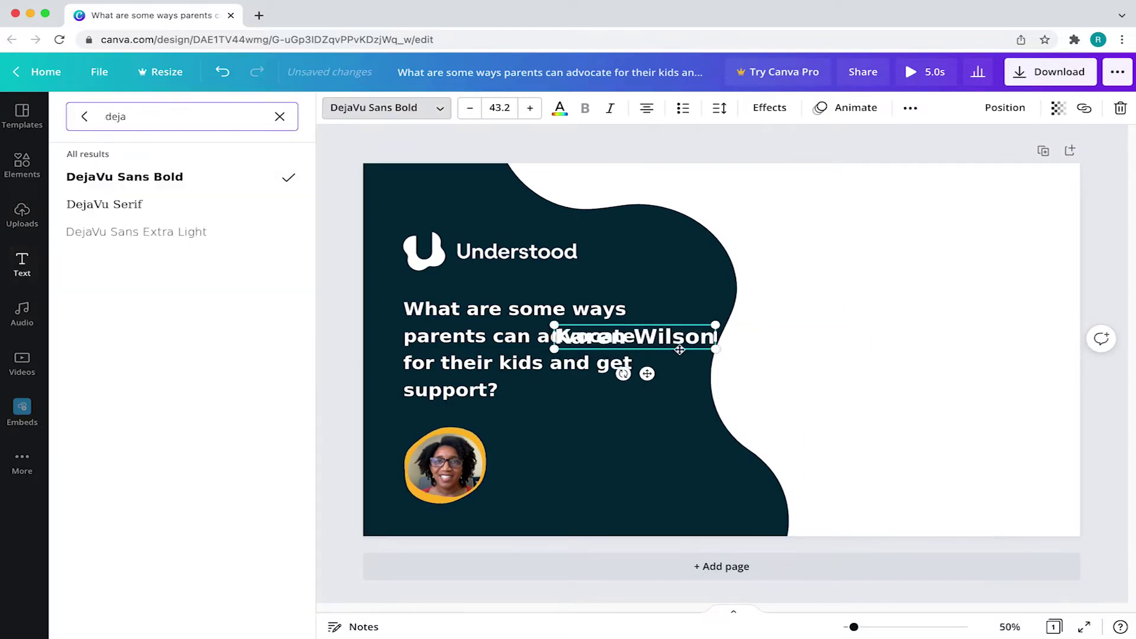
- Position the speaker's name and 'Clinical Neuropsychologist' title beside the headshot
{"action": "left_click_drag", "start_coordinate": [634, 335], "coordinate": [588, 450]}
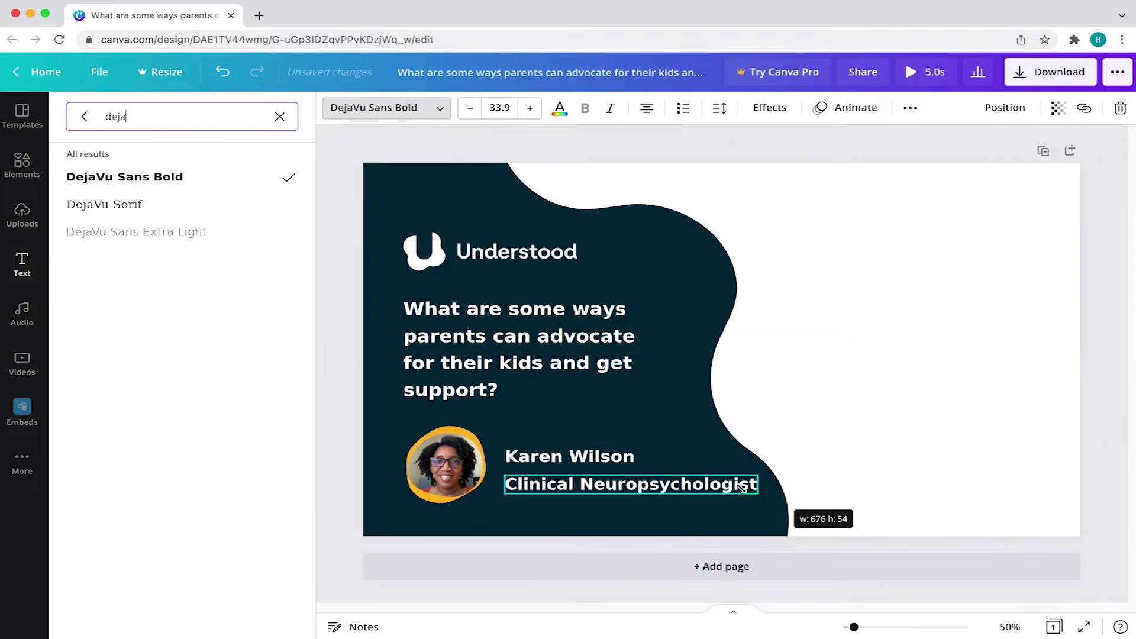
{"action": "left_click", "coordinate": [679, 474]}
{"action": "left_click", "coordinate": [642, 456], "text": "shift"}
{"action": "left_click", "coordinate": [877, 144]}
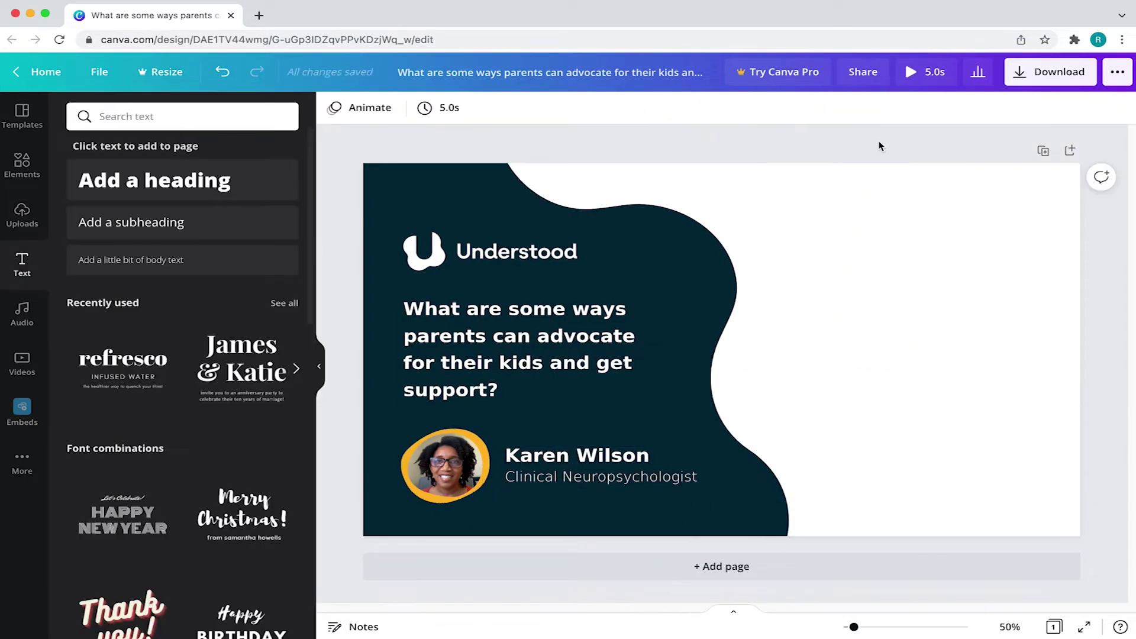
- Set the uploaded flag-bearer illustration as the page background
{"action": "left_click", "coordinate": [864, 349]}
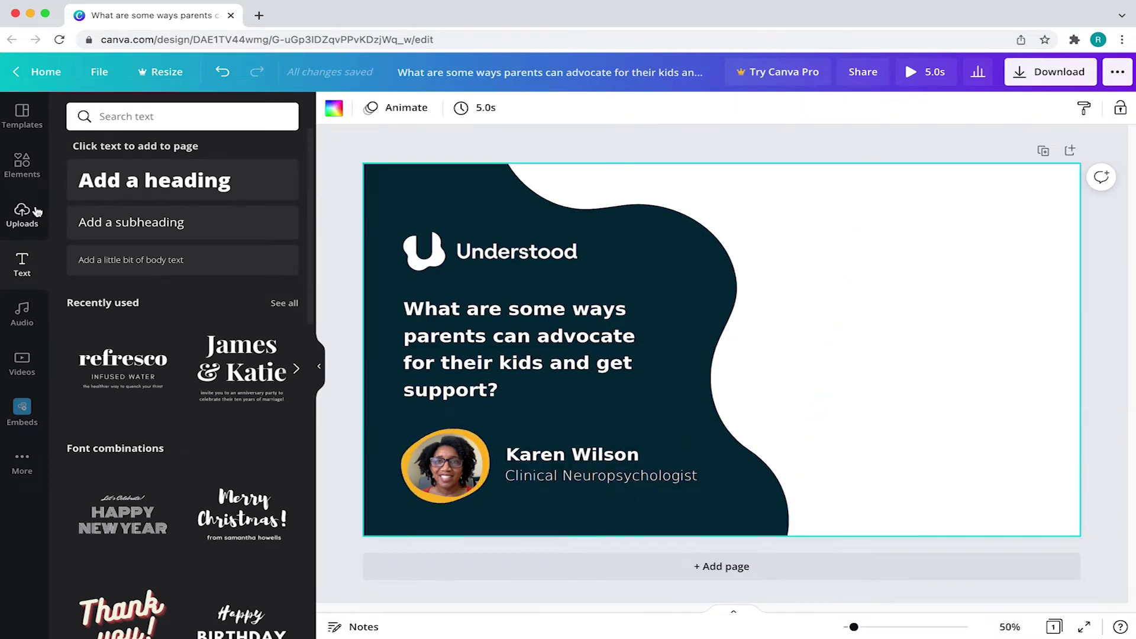
{"action": "left_click", "coordinate": [22, 213]}
{"action": "left_click_drag", "start_coordinate": [135, 245], "coordinate": [626, 460]}
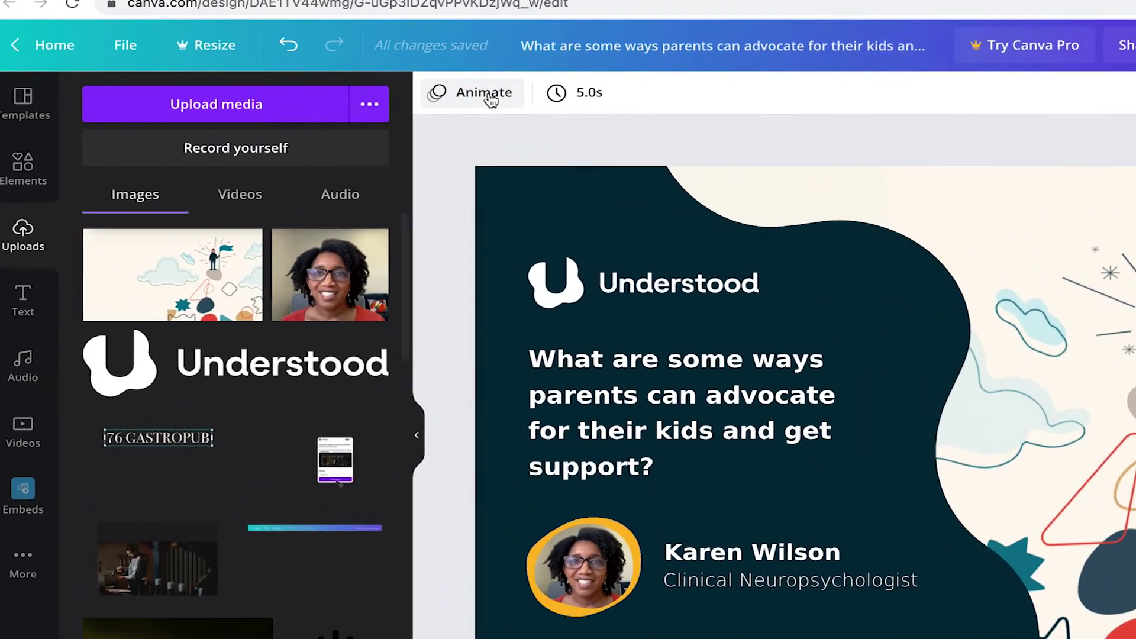
- Apply the Rise page animation
{"action": "left_click", "coordinate": [374, 111]}
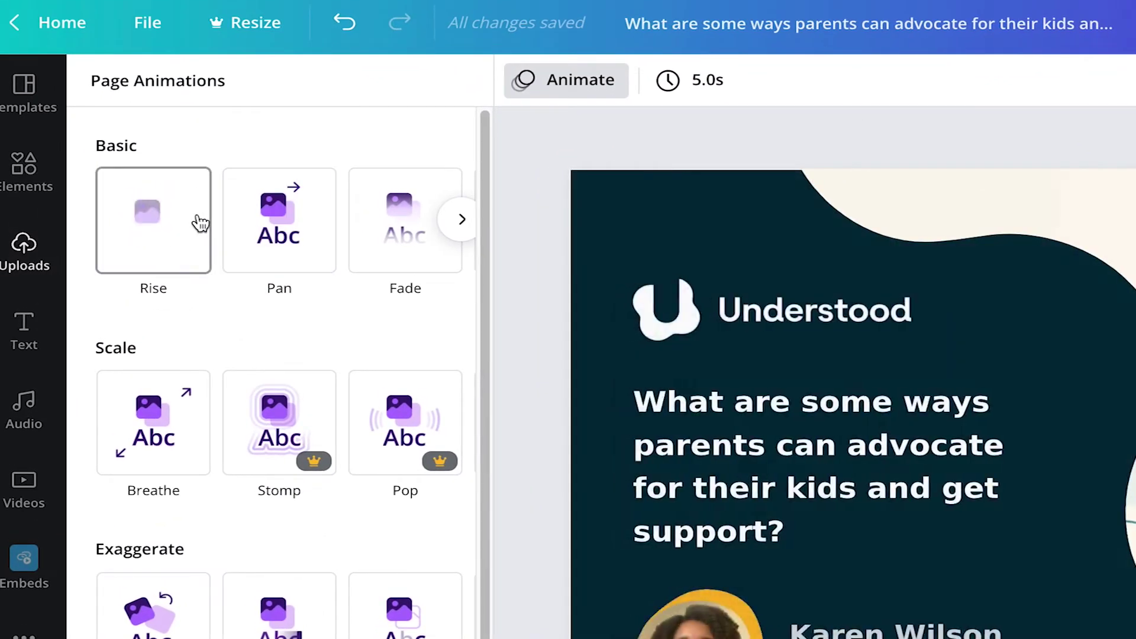
{"action": "left_click", "coordinate": [184, 216]}
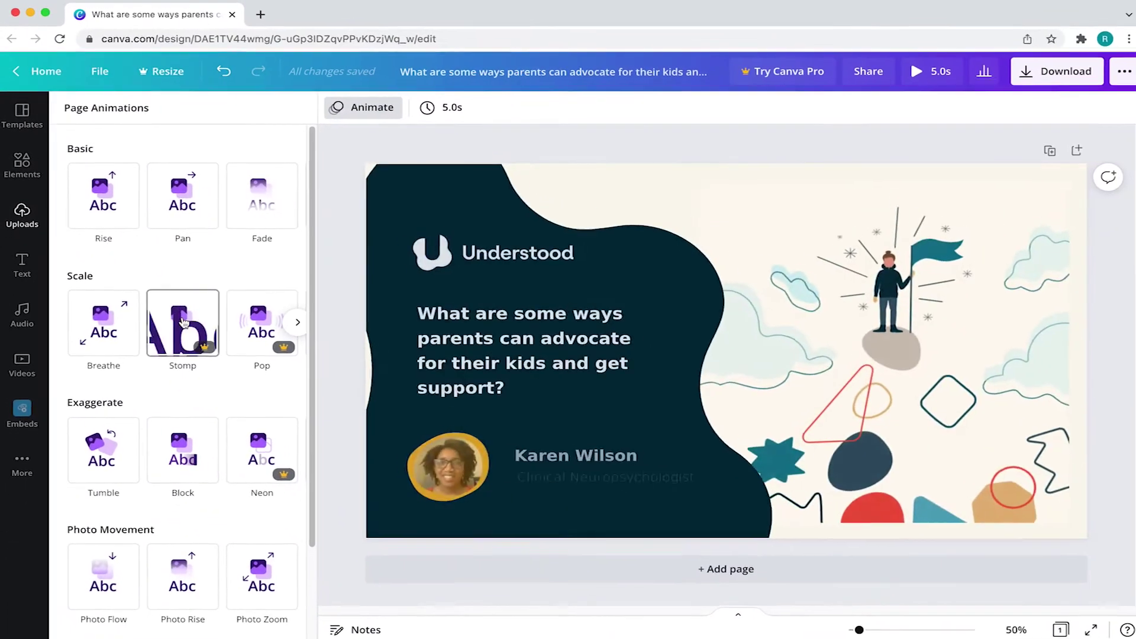
{"action": "left_click", "coordinate": [255, 245]}
{"action": "left_click", "coordinate": [135, 198]}
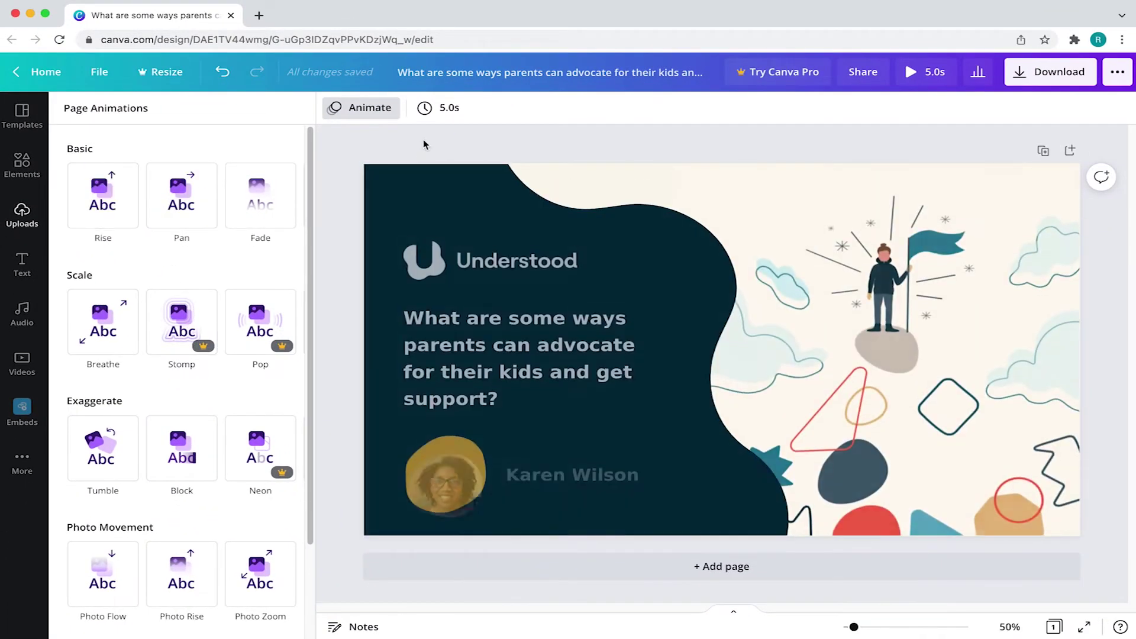
{"action": "left_click", "coordinate": [424, 142]}
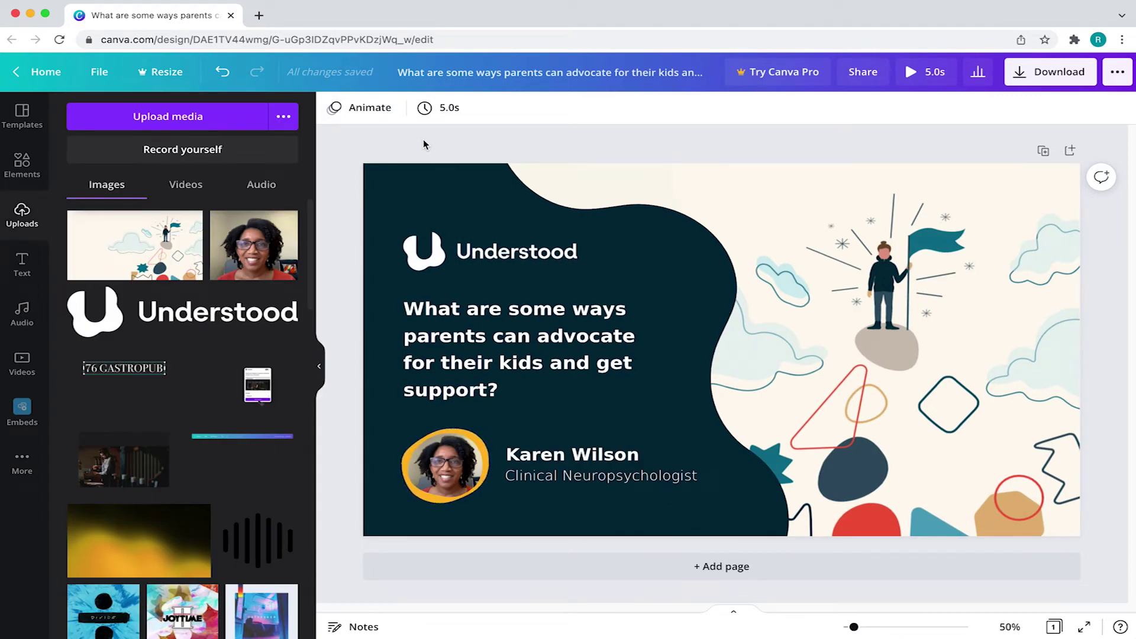
- Give both the Understood logo and the question text the Pan animation
{"action": "left_click", "coordinate": [441, 246]}
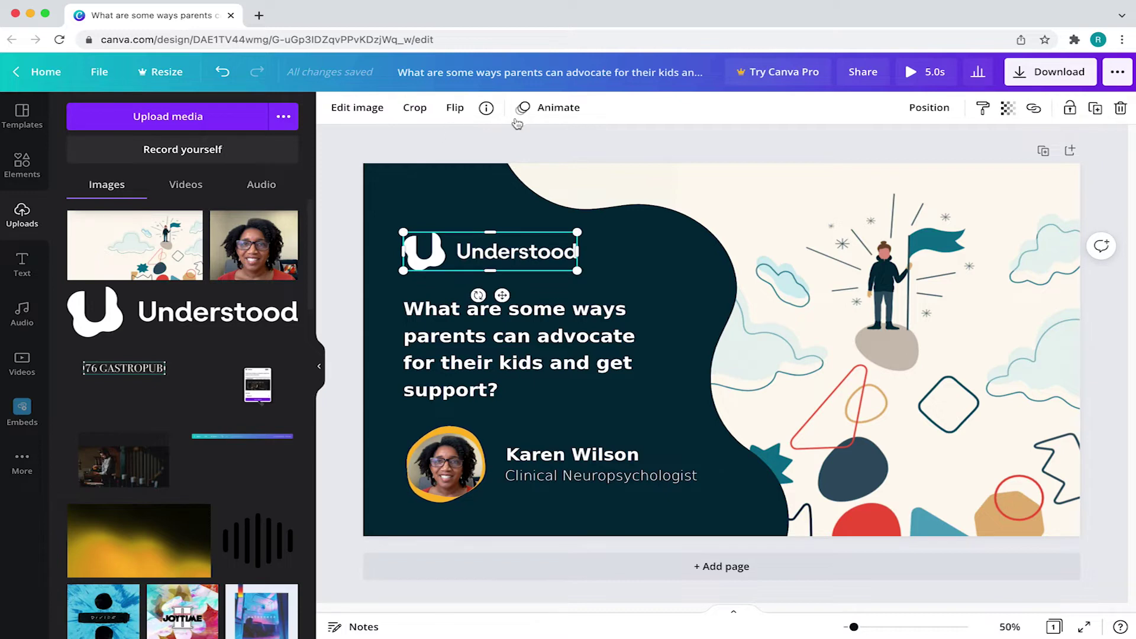
{"action": "left_click", "coordinate": [520, 110]}
{"action": "left_click", "coordinate": [182, 196]}
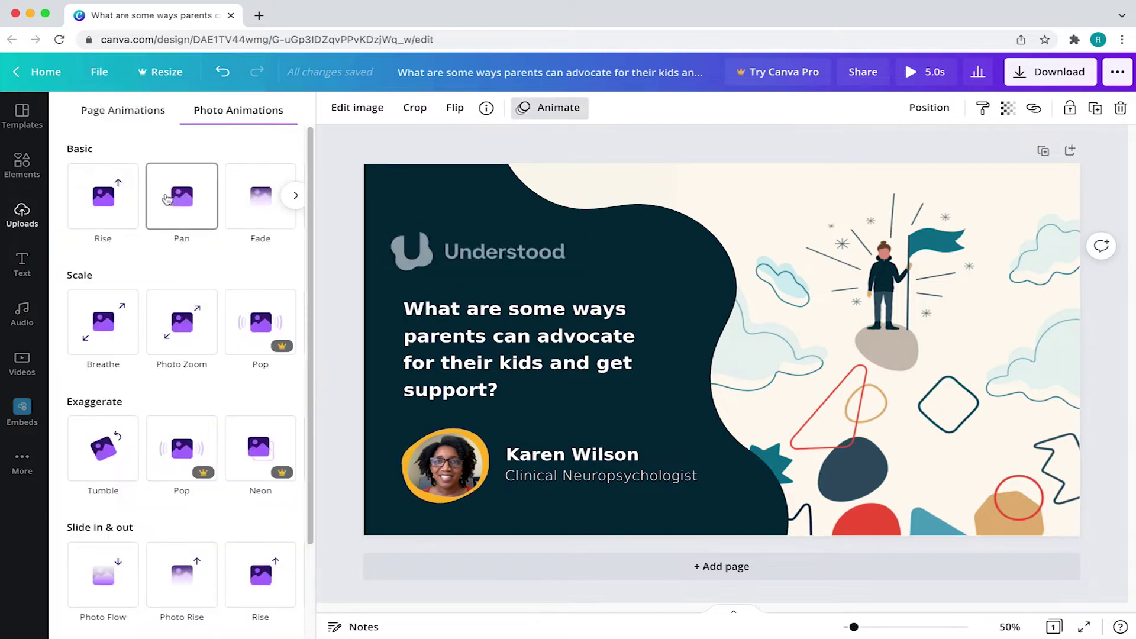
{"action": "left_click", "coordinate": [417, 300]}
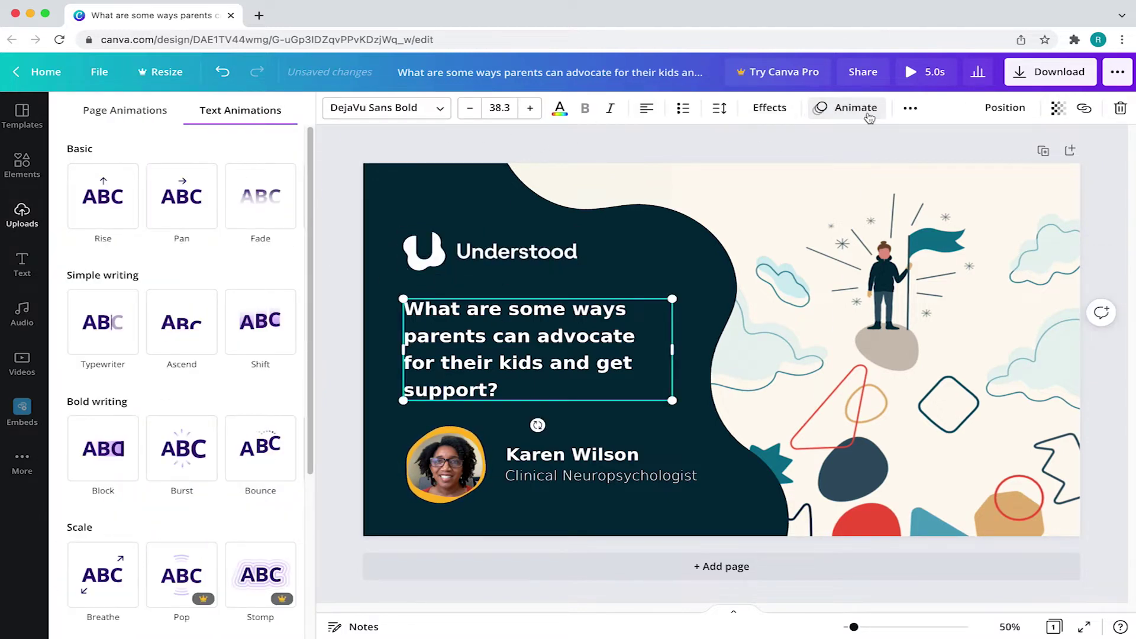
{"action": "left_click", "coordinate": [850, 107]}
{"action": "left_click", "coordinate": [850, 107]}
{"action": "left_click", "coordinate": [182, 195]}
- Give the speaker headshot the Fade animation
{"action": "left_click", "coordinate": [441, 474]}
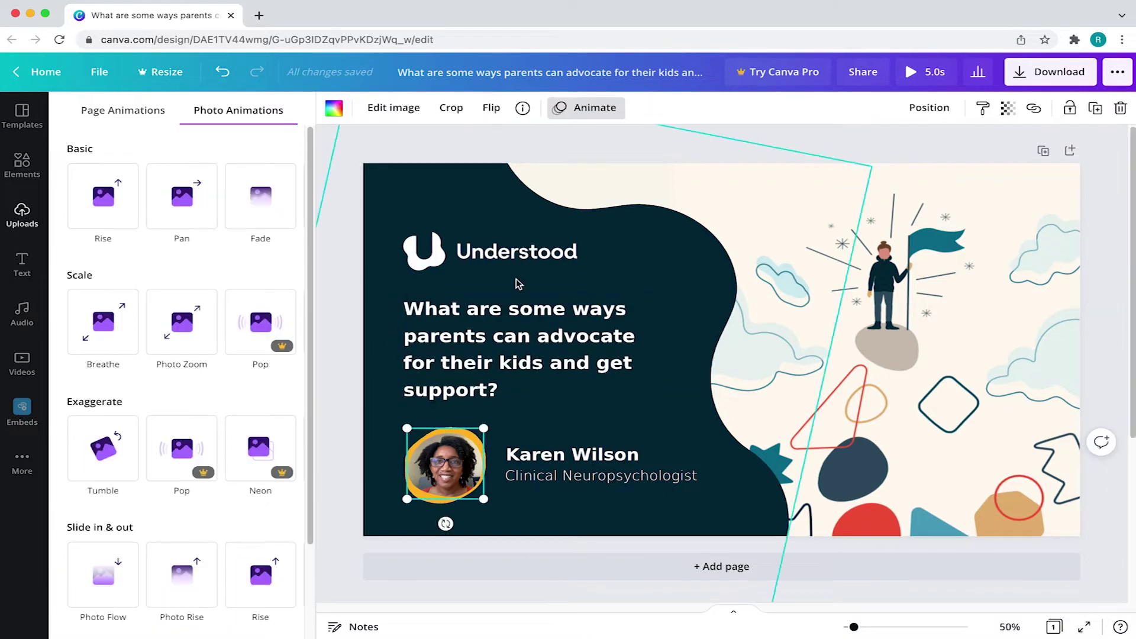
{"action": "left_click", "coordinate": [260, 196]}
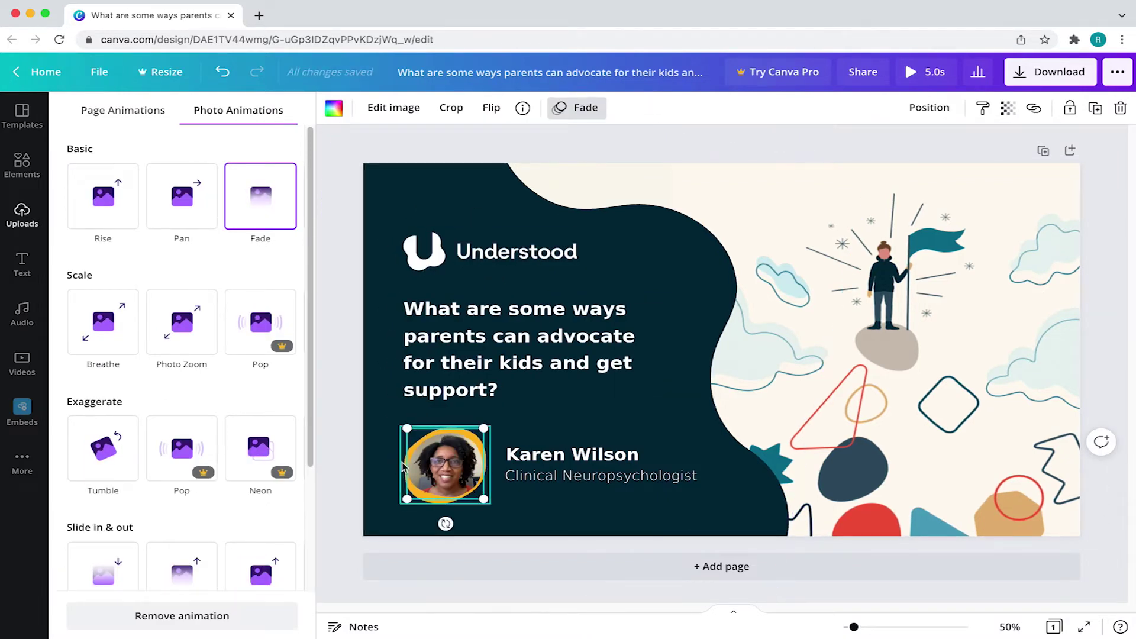
{"action": "left_click", "coordinate": [414, 455]}
- Animate the speaker's name and title with Rise
{"action": "left_click", "coordinate": [260, 196]}
{"action": "left_click", "coordinate": [573, 454]}
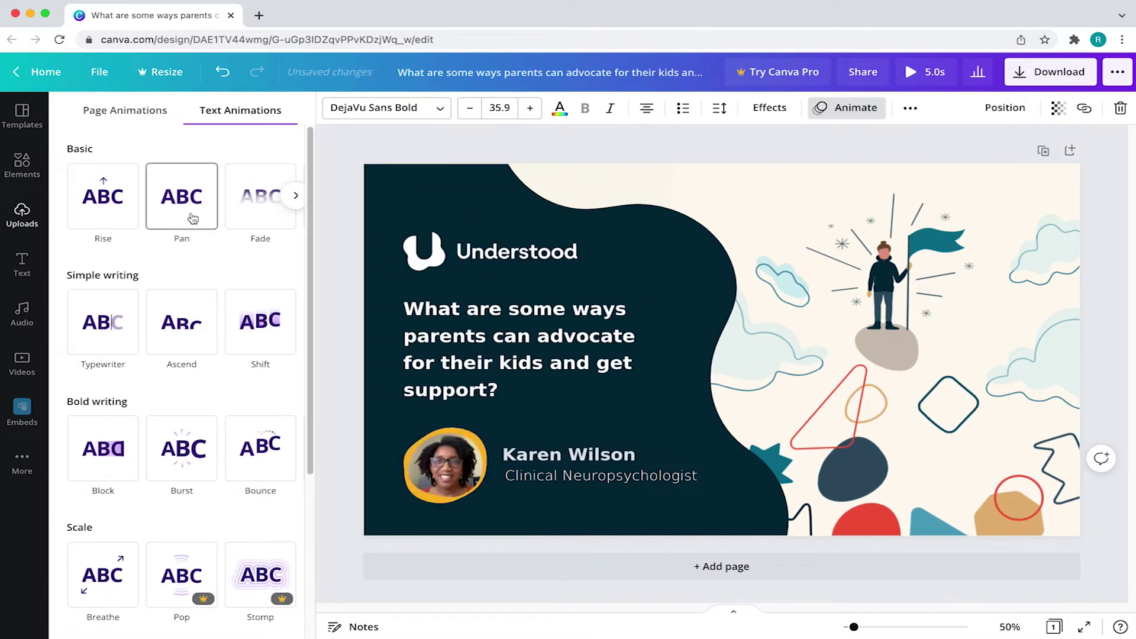
{"action": "left_click", "coordinate": [192, 219]}
{"action": "left_click", "coordinate": [103, 198]}
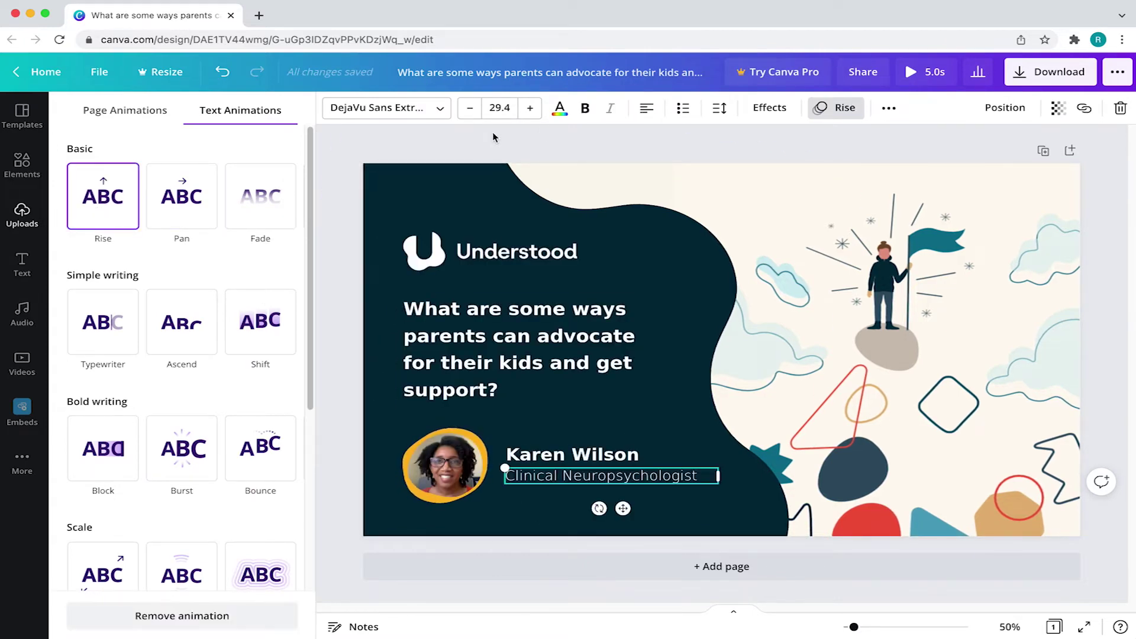
- Apply the Photo Zoom animation to the illustration
{"action": "left_click", "coordinate": [876, 355]}
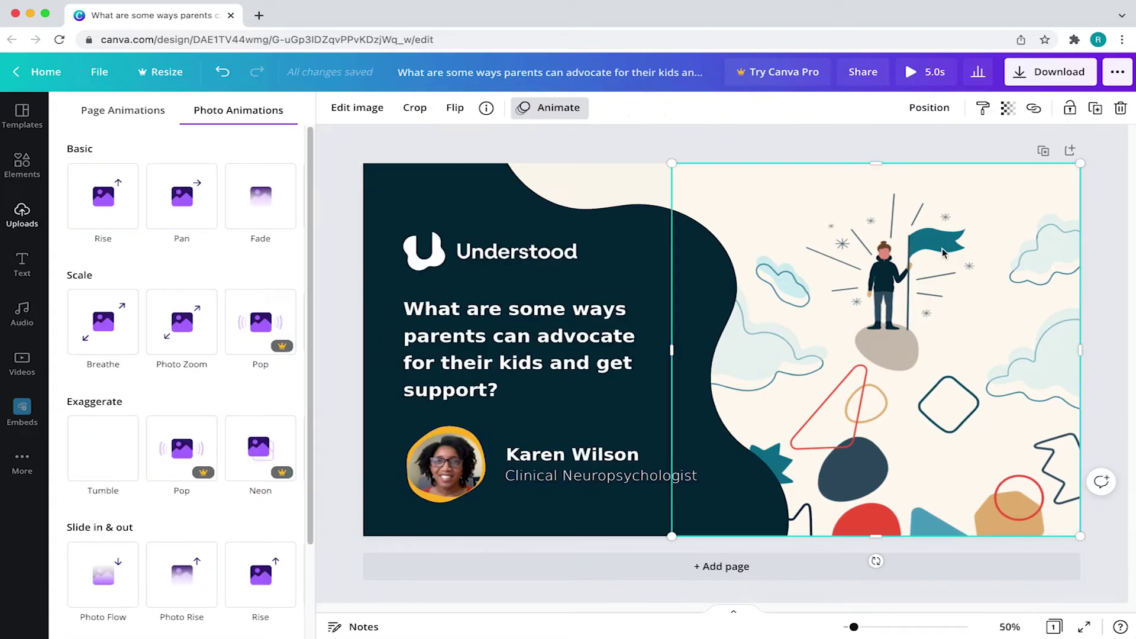
{"action": "left_click", "coordinate": [185, 322]}
{"action": "left_click", "coordinate": [421, 134]}
- Drag Audio Clip.mp3 from the uploaded audio onto the design as its 24-second music track
{"action": "left_click", "coordinate": [421, 133]}
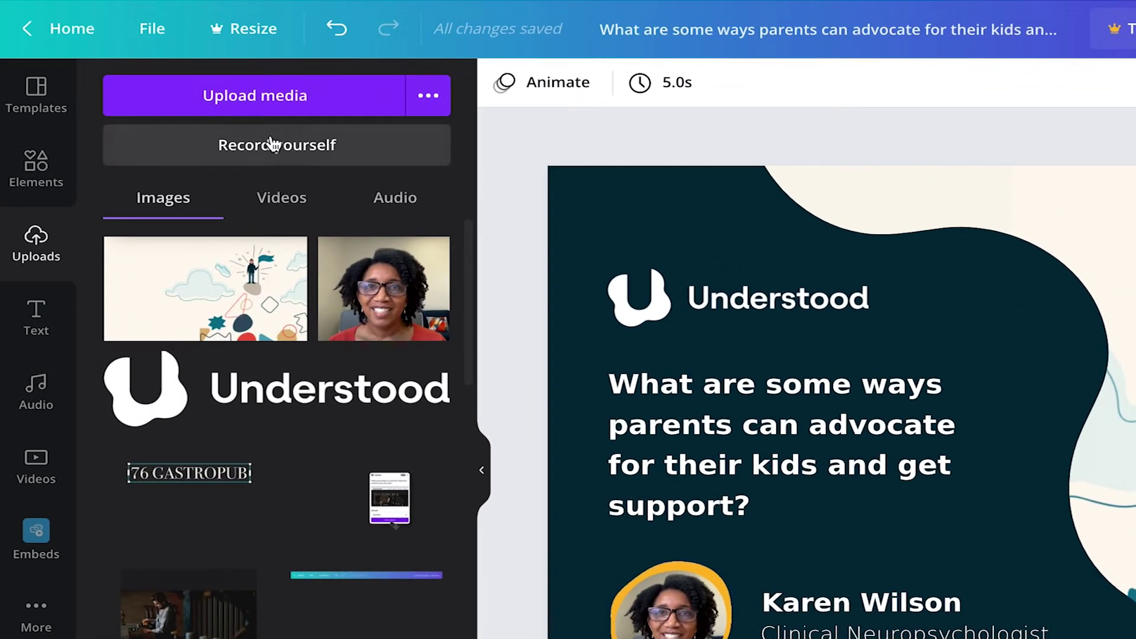
{"action": "left_click", "coordinate": [284, 106]}
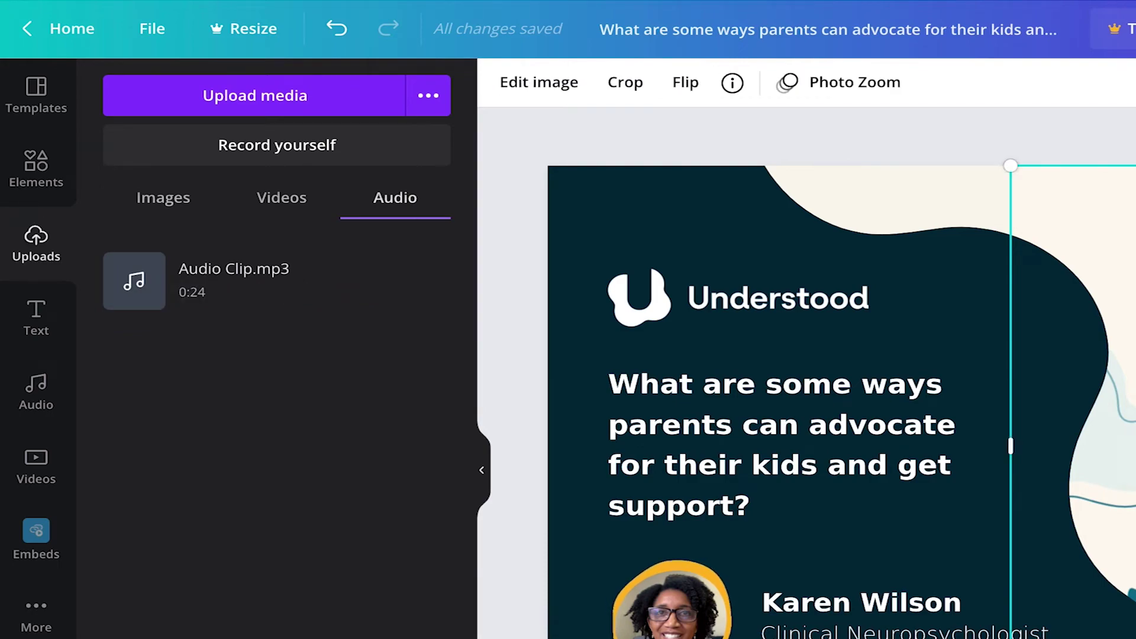
{"action": "left_click_drag", "start_coordinate": [172, 284], "coordinate": [819, 405]}
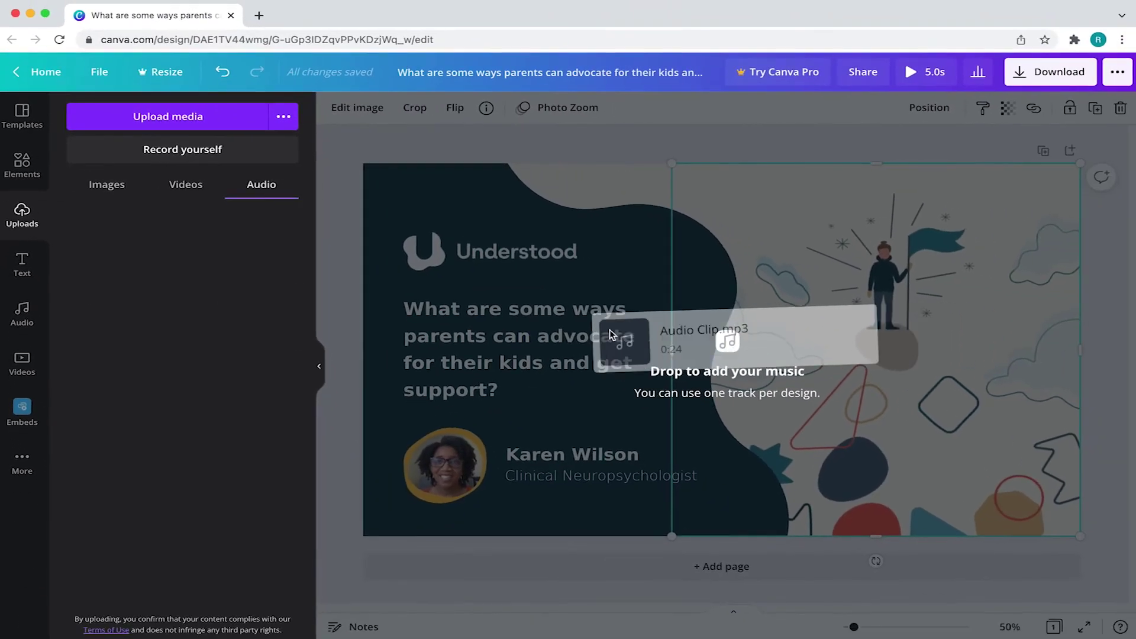
{"action": "left_click_drag", "start_coordinate": [544, 323], "coordinate": [545, 322]}
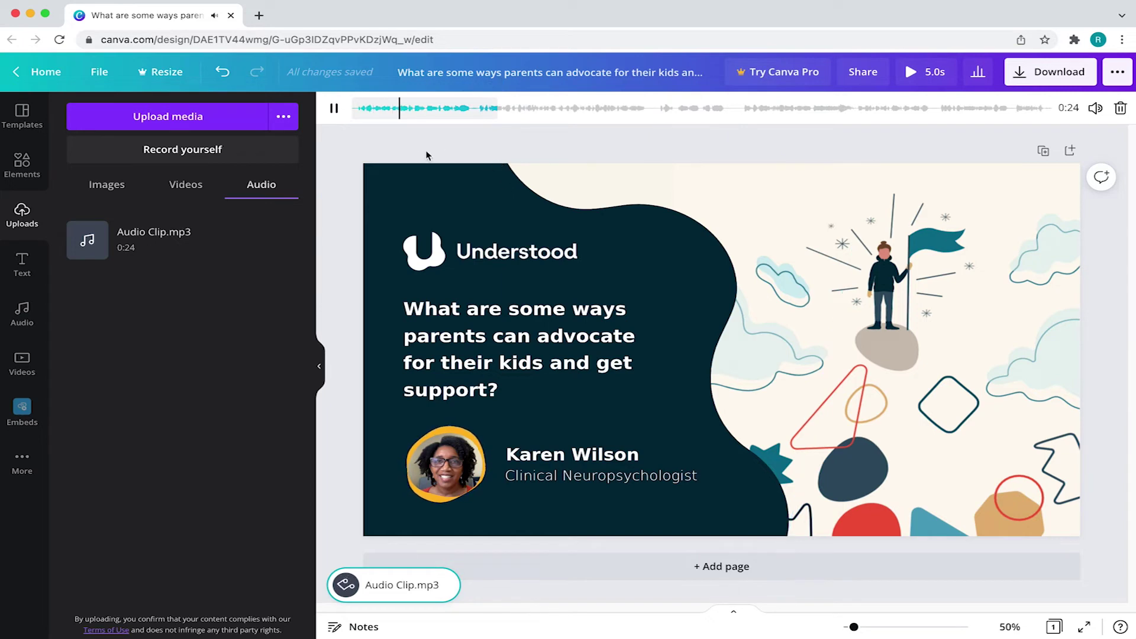
- Change the page duration from 5.0s to 24.0s and watch one full-screen preview
{"action": "left_click", "coordinate": [440, 144]}
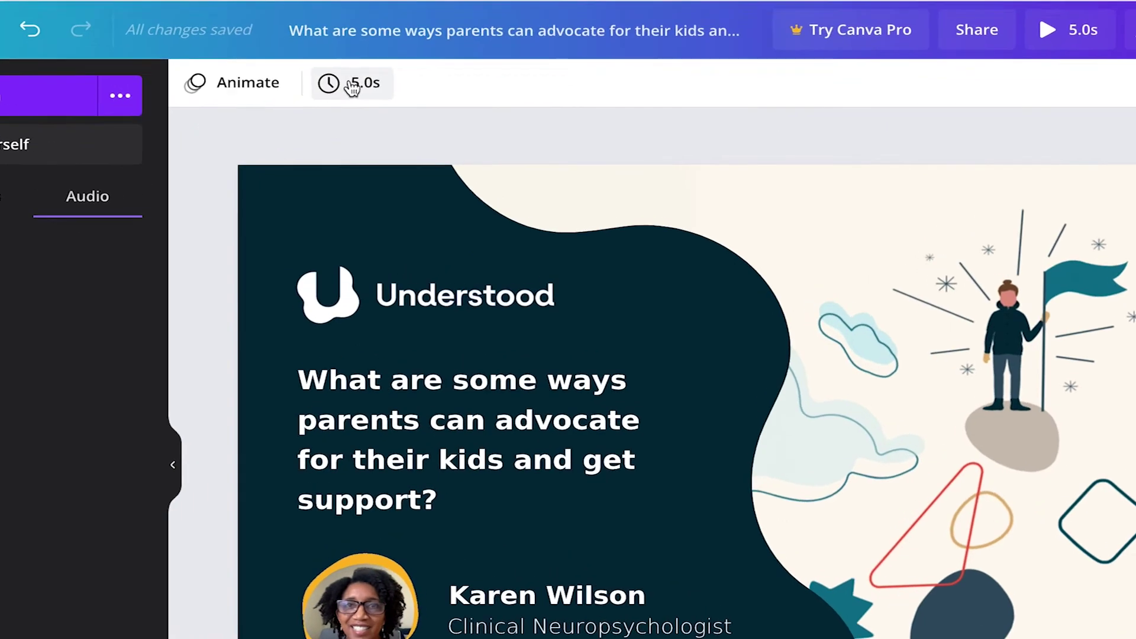
{"action": "left_click", "coordinate": [358, 83]}
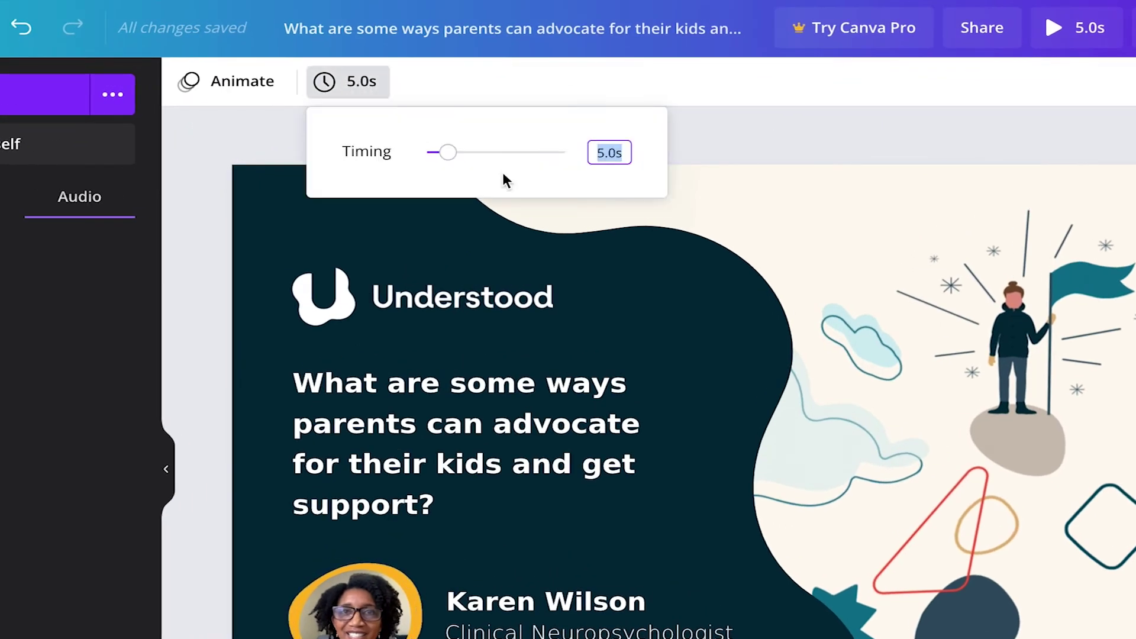
{"action": "type", "text": "24"}
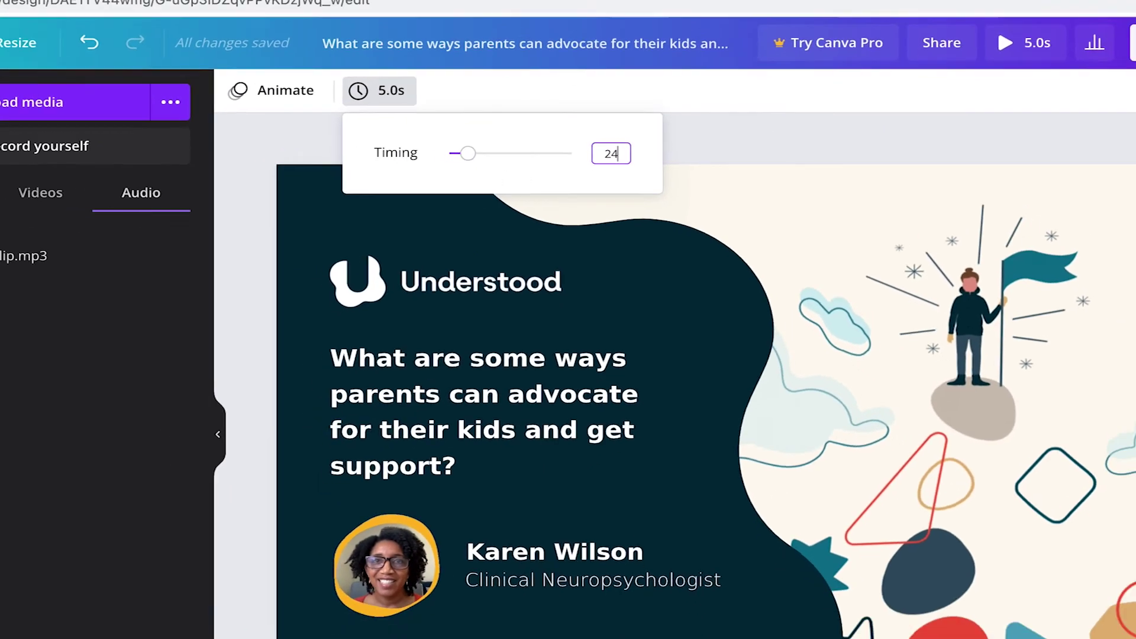
{"action": "key", "text": "Return"}
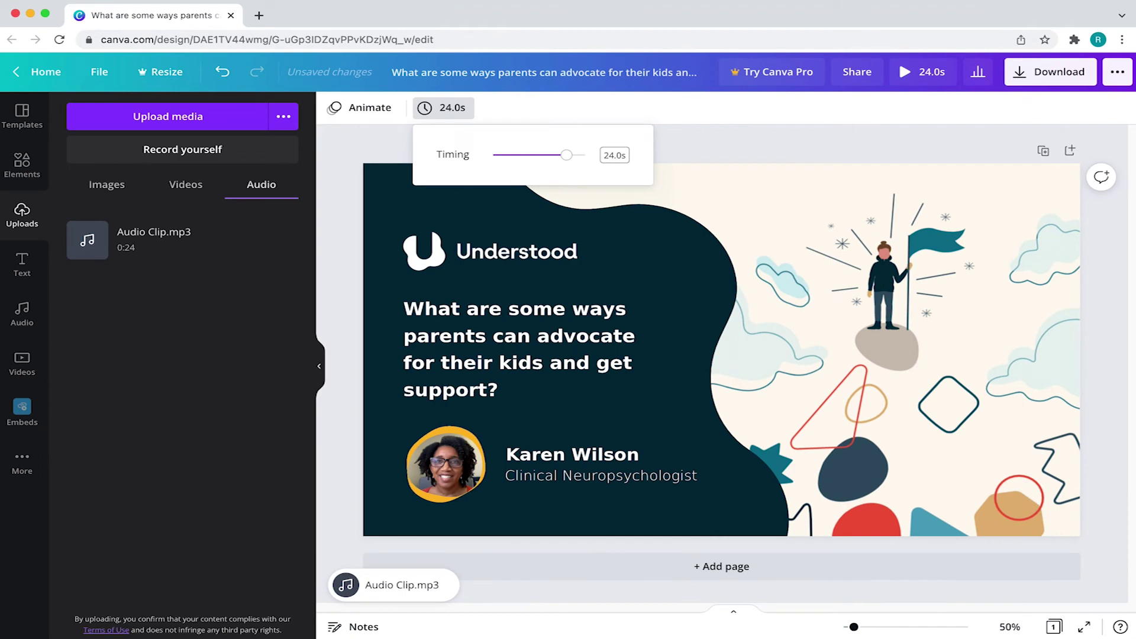
{"action": "left_click", "coordinate": [922, 71]}
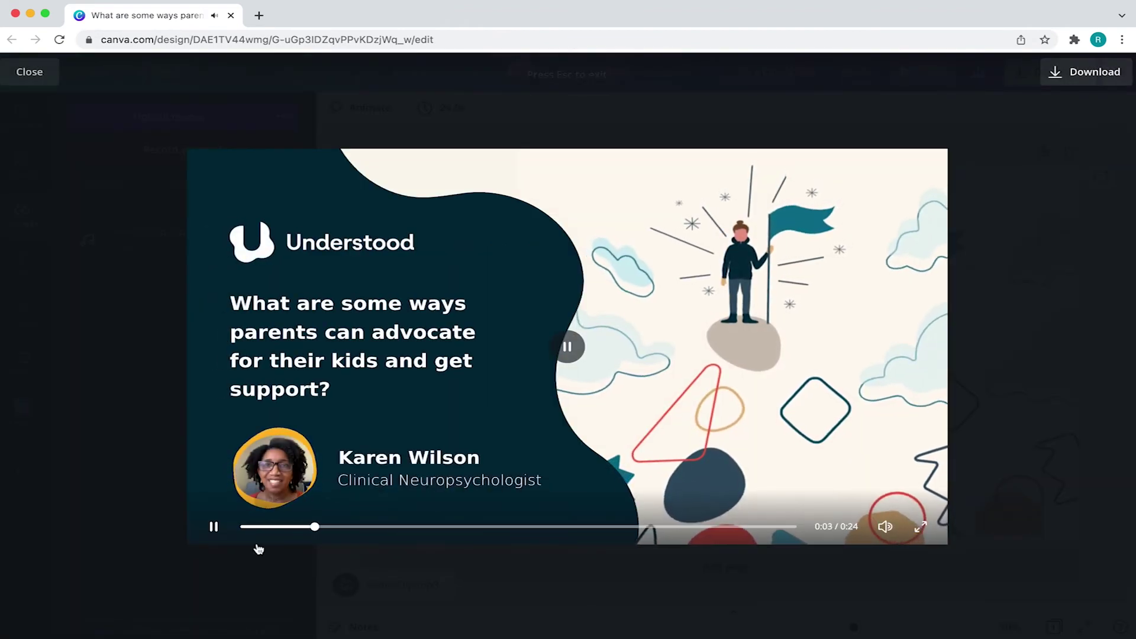
{"action": "key", "text": "Escape"}
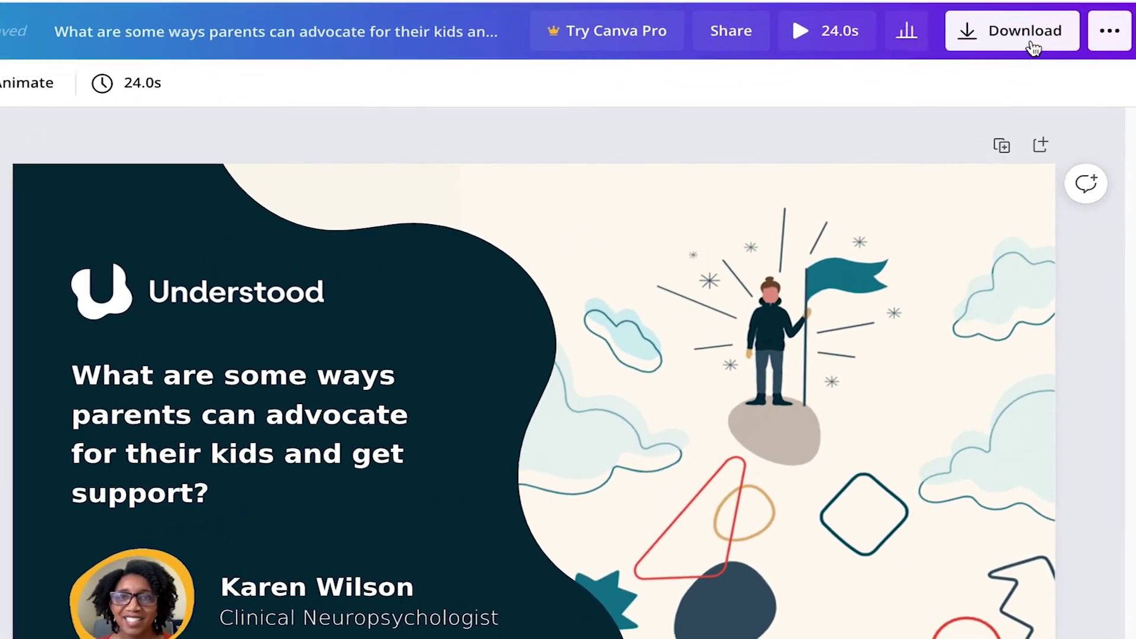
- Download the 24-second design with MP4 Video as the file type
{"action": "left_click", "coordinate": [1033, 47]}
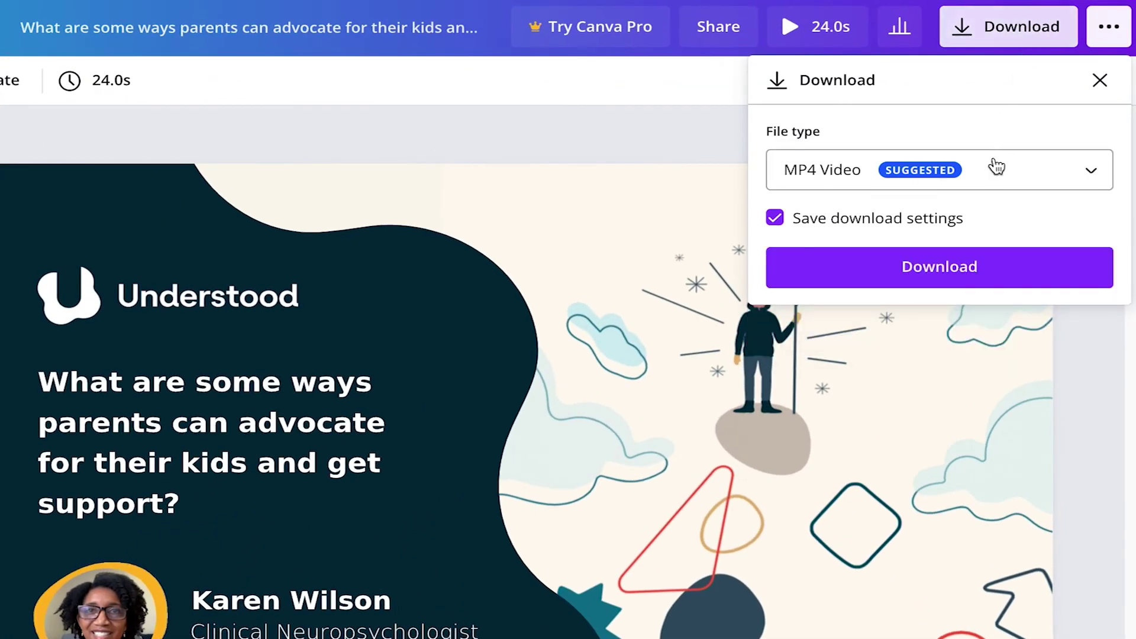
{"action": "left_click", "coordinate": [943, 270]}
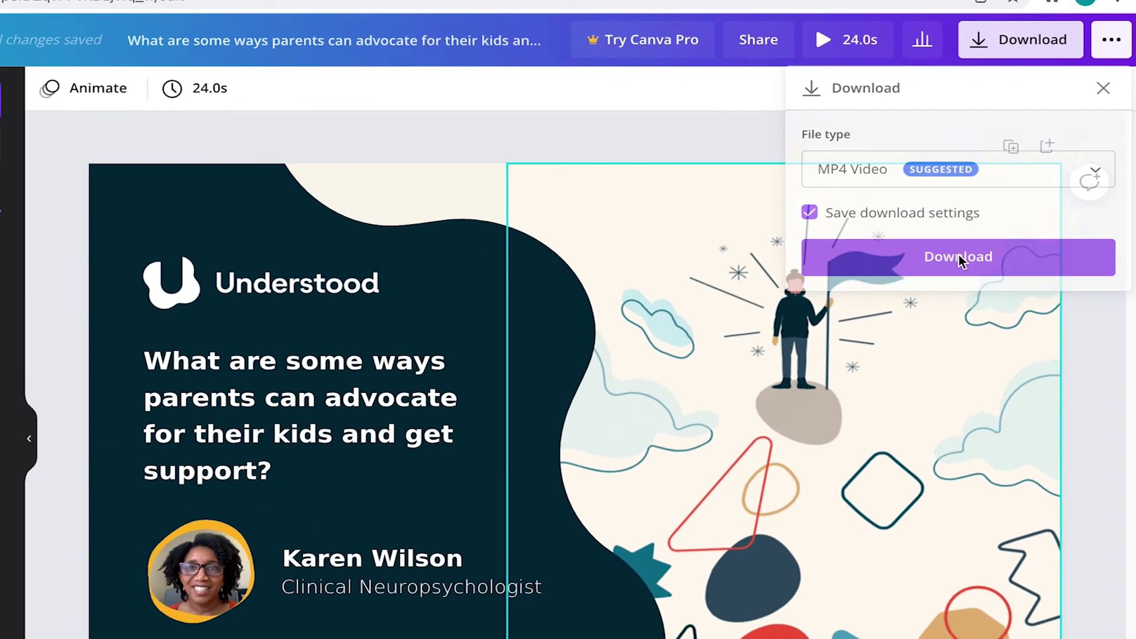